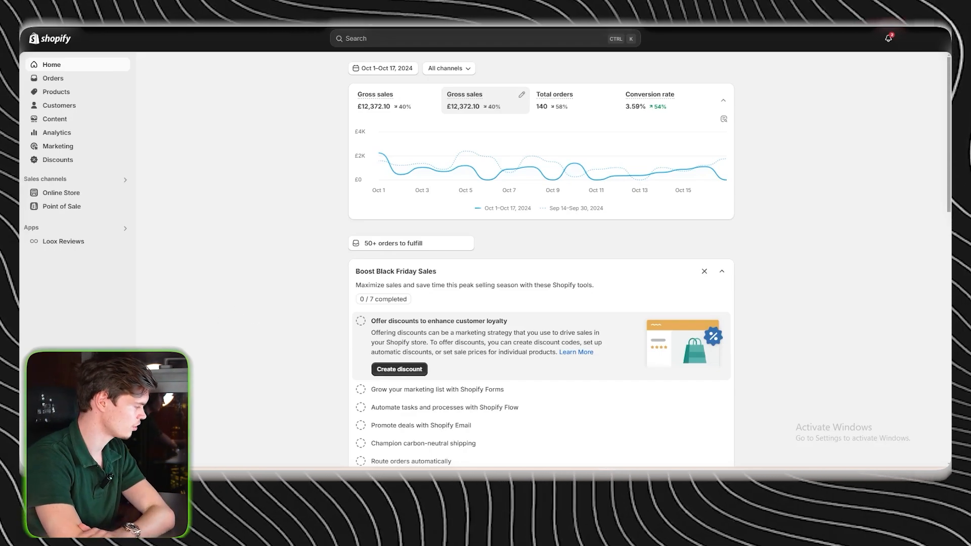
Open the store's Markets settings to review the active and inactive markets
left_click(52, 455)
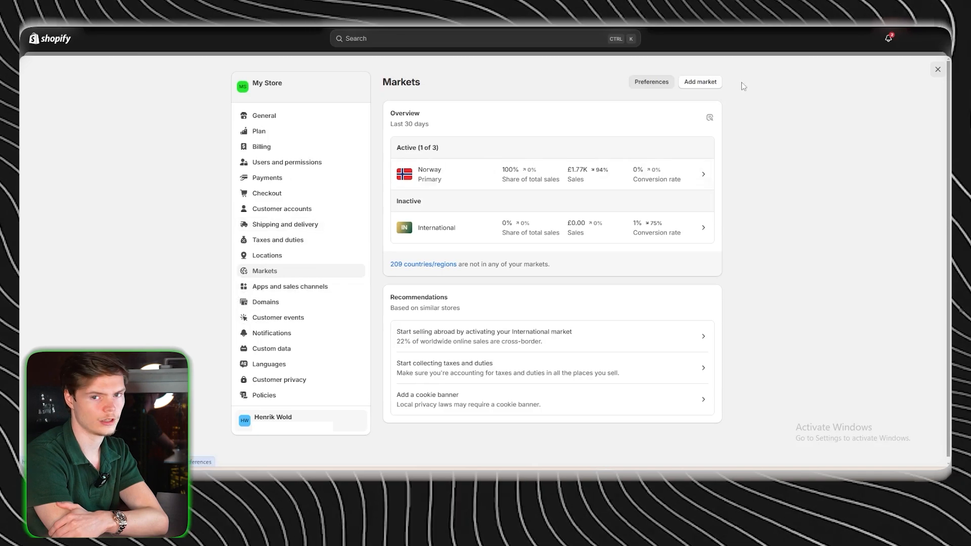
left_click(702, 83)
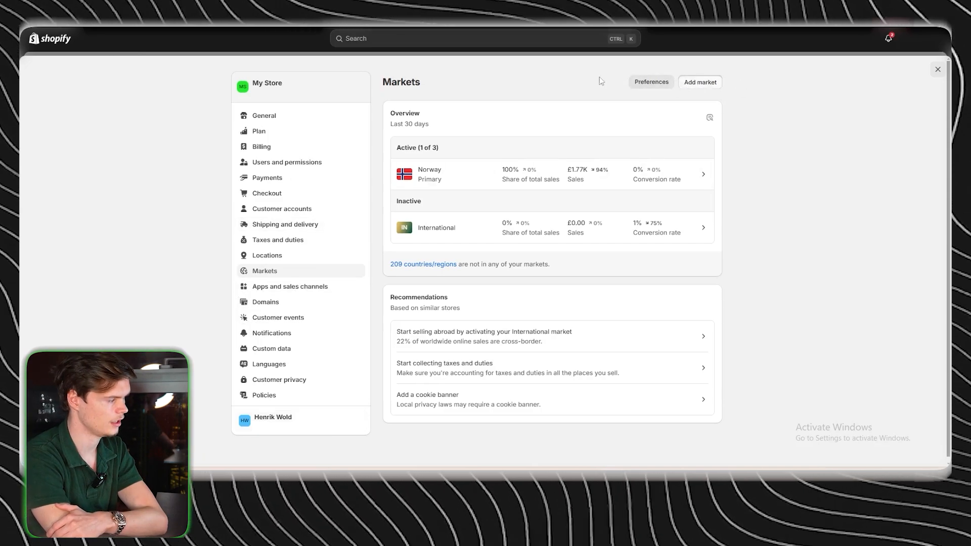
left_click(623, 51)
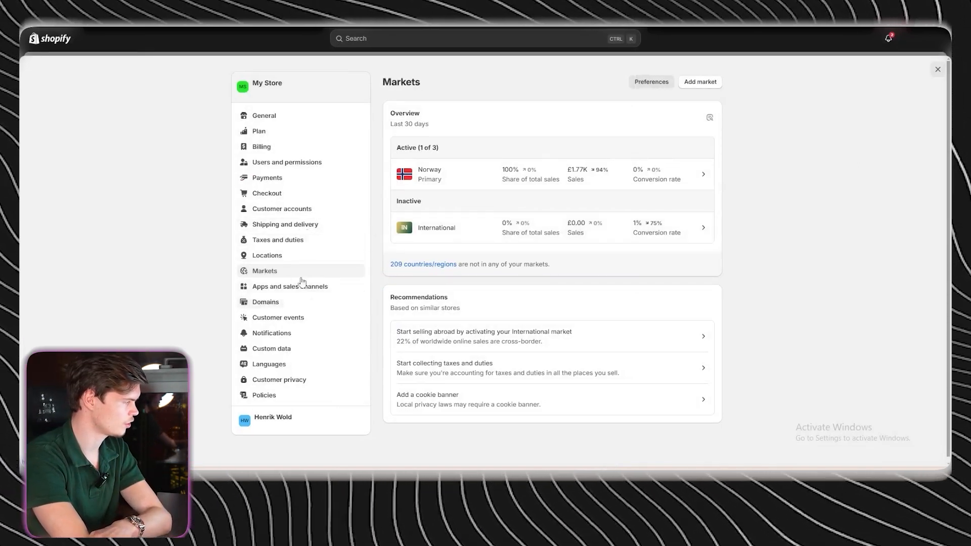
Open the general shipping rates profile and browse the countries offered for a new shipping zone without creating one
left_click(316, 229)
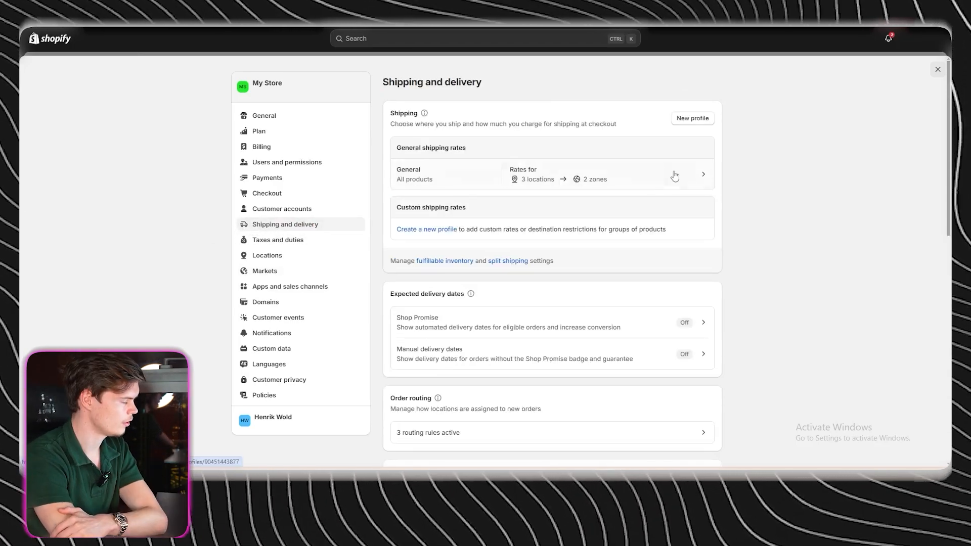
left_click(500, 175)
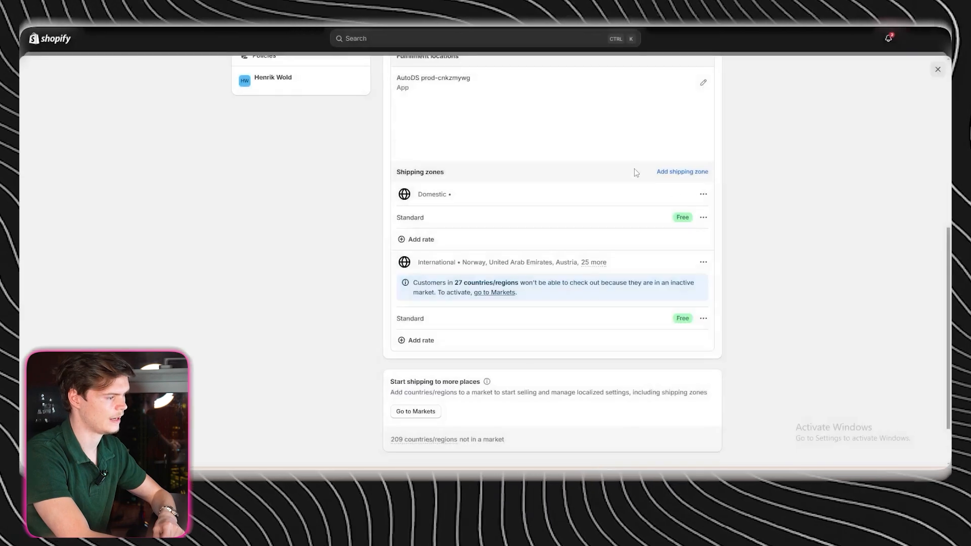
left_click(685, 172)
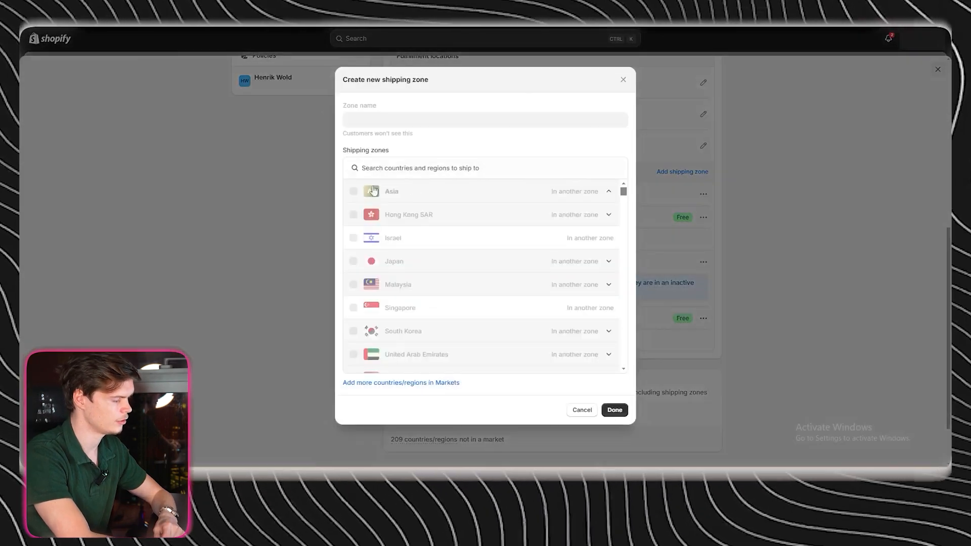
scroll(461, 214, "down", 3)
scroll(461, 215, "up", 3)
left_click(268, 211)
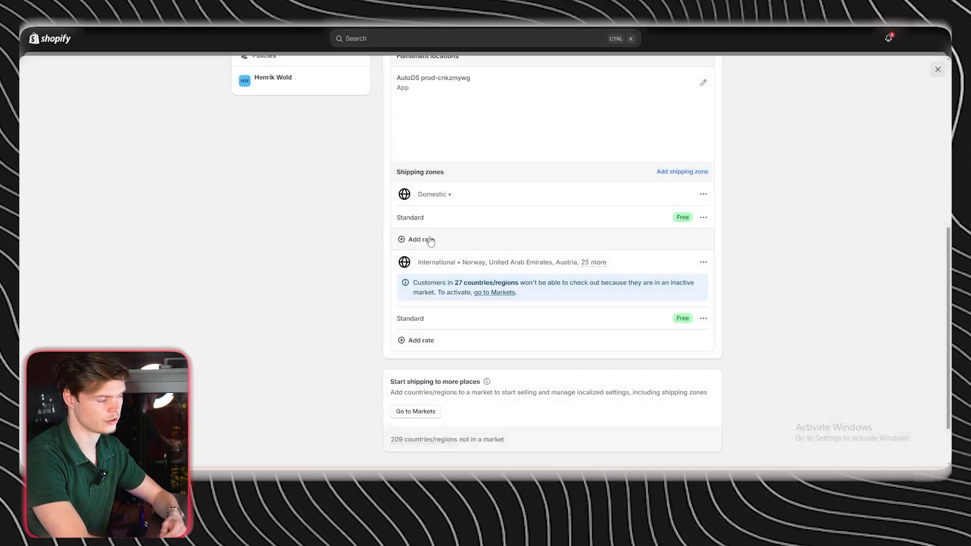
Add a custom flat rate named "Free Shipping" at £0.00 to the Domestic shipping zone
left_click(430, 242)
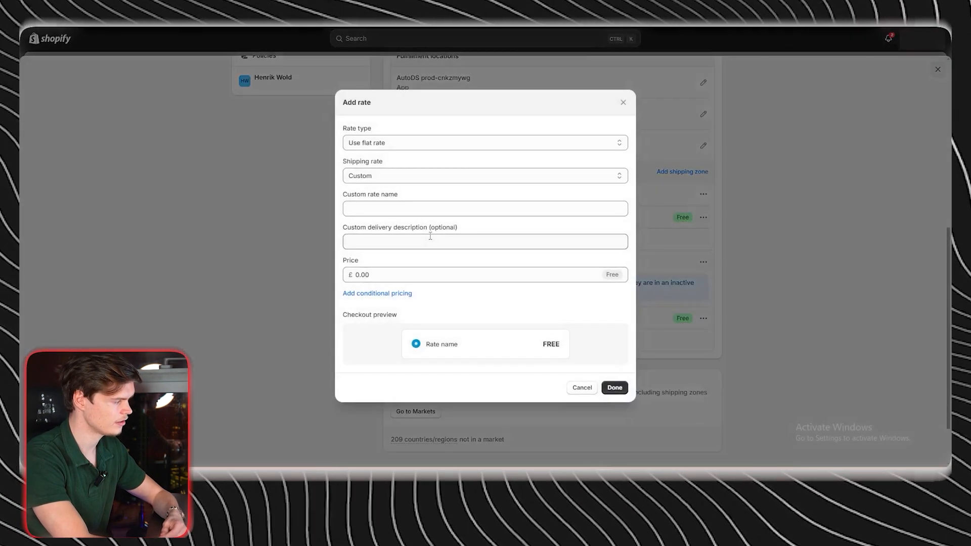
left_click(411, 208)
type("Free Shipping")
left_click(353, 270)
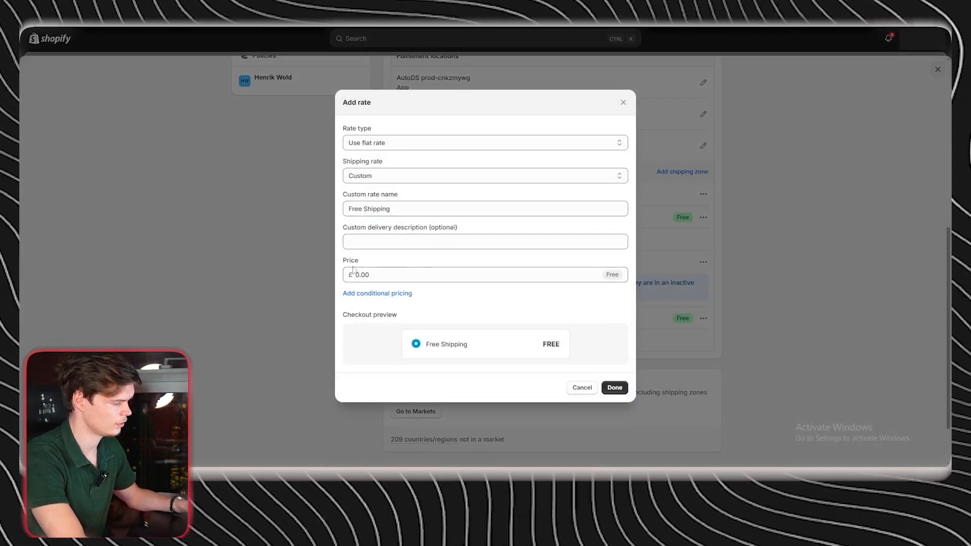
left_click(615, 388)
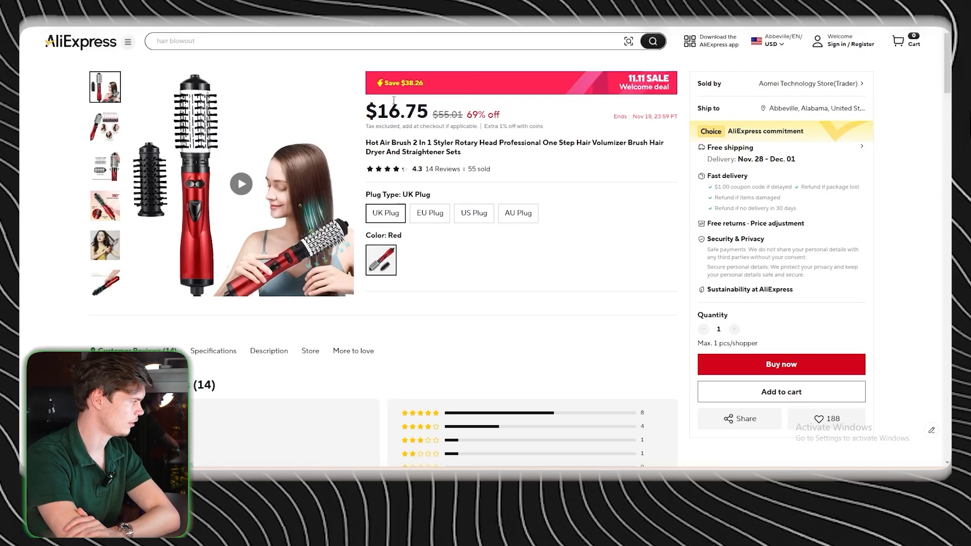
Switch to AutoDS, search the trending products for "hair blowout" and browse the results
left_click(674, 162)
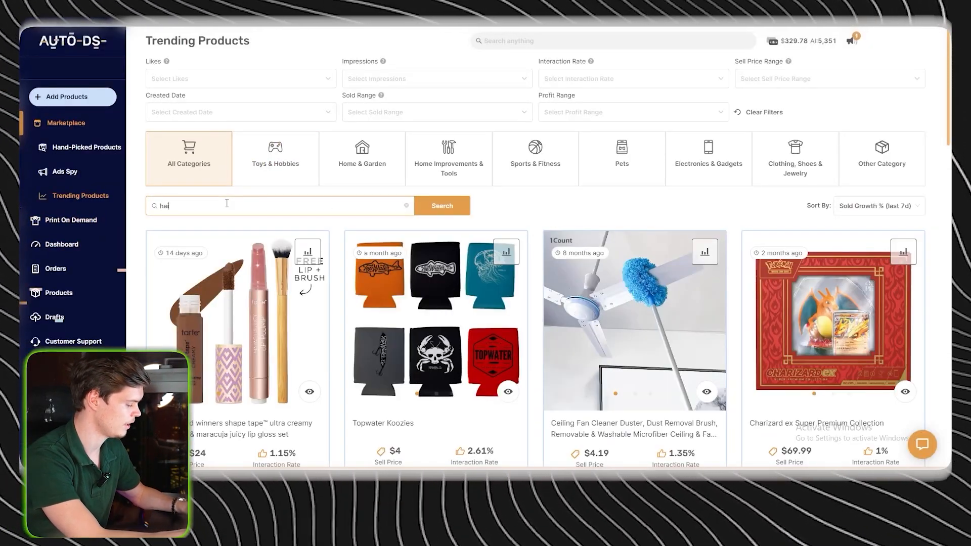
scroll(399, 236, "down", 4)
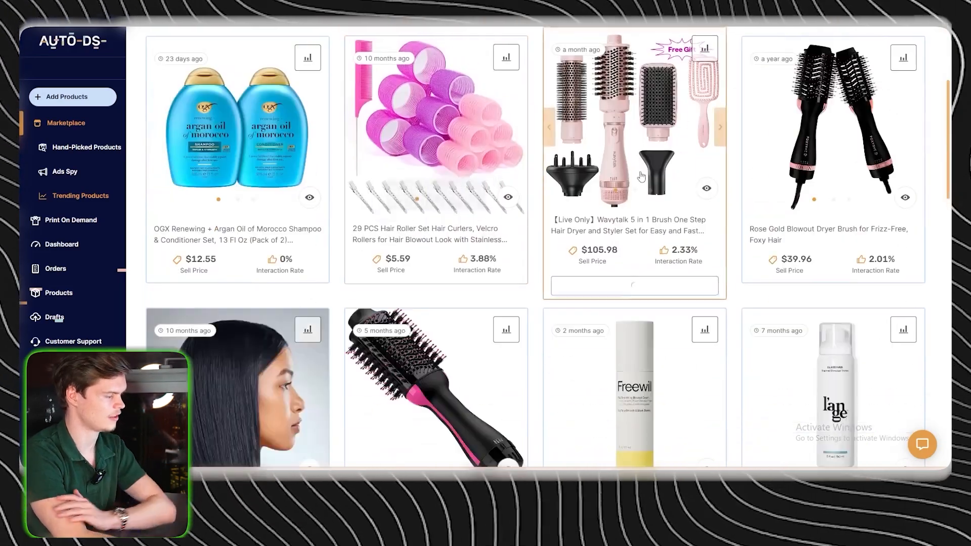
scroll(641, 187, "down", 4)
scroll(424, 273, "down", 5)
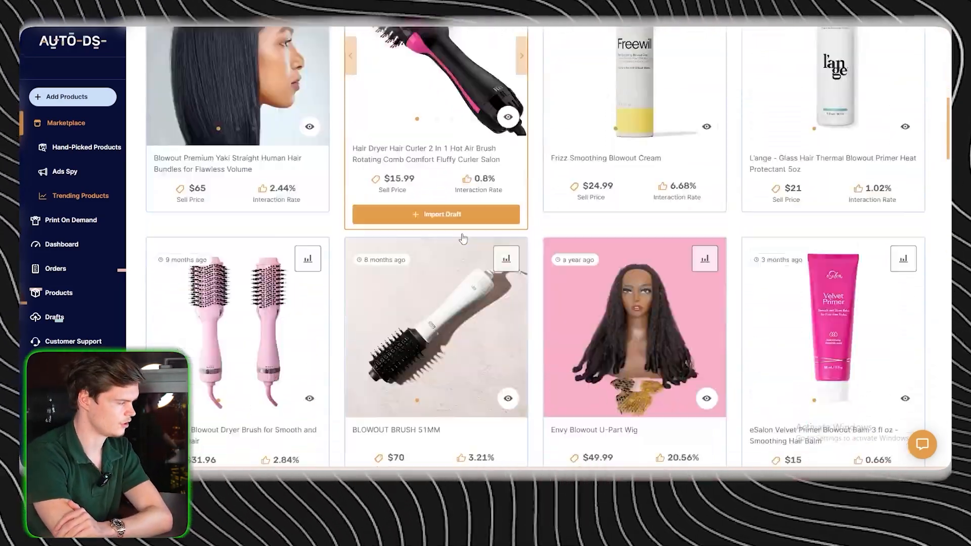
scroll(535, 353, "up", 15)
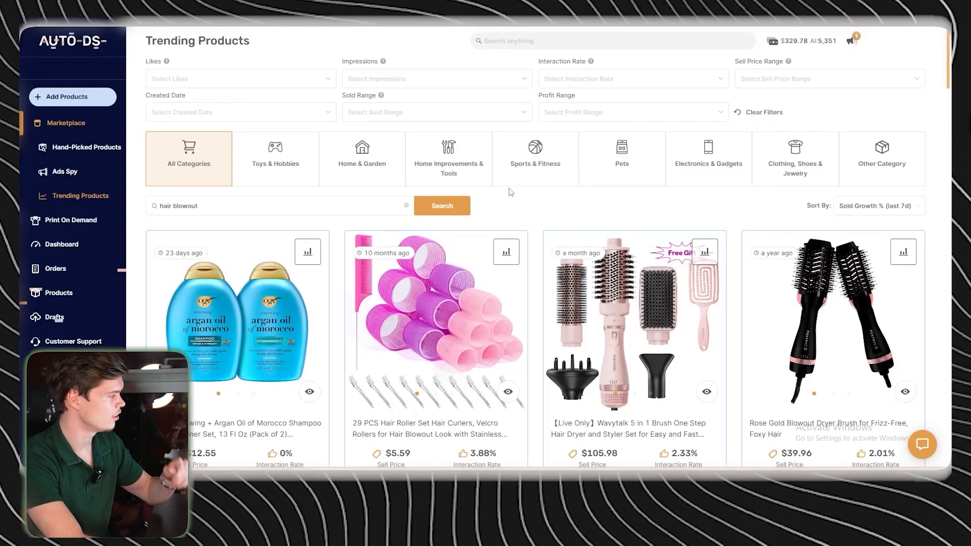
Add the AliExpress hot air brush as a single product using its supplier URL and open the draft for quick editing
left_click(104, 97)
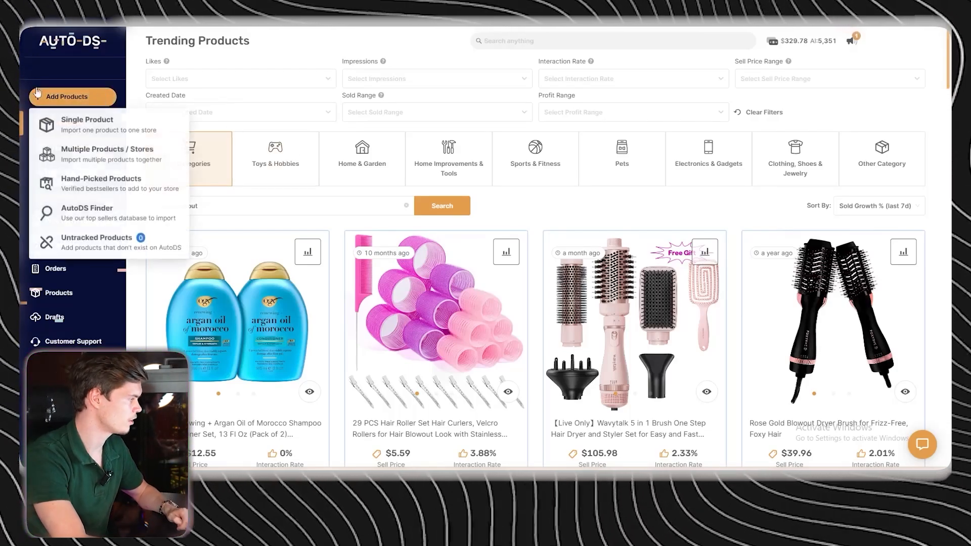
left_click(135, 128)
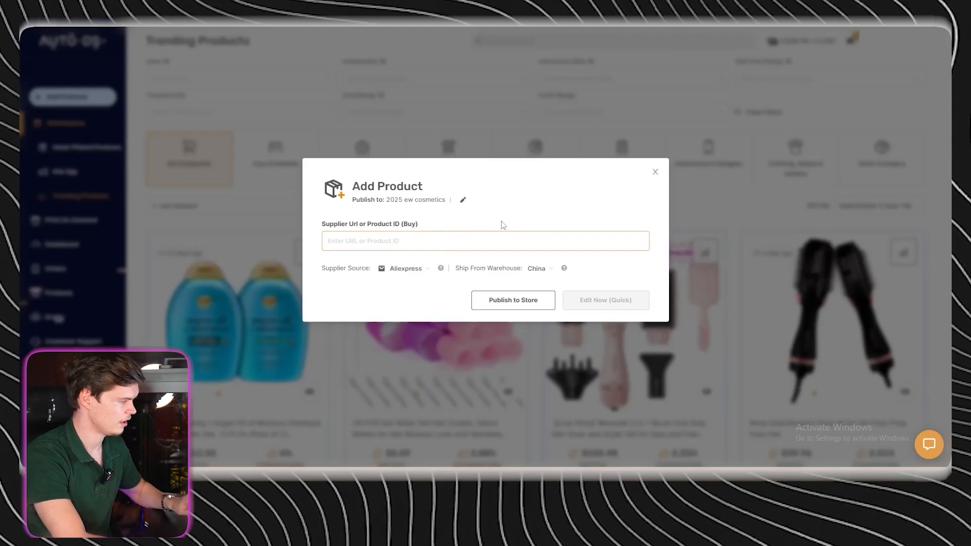
key("ctrl+v")
left_click_drag(323, 224, 441, 224)
left_click(555, 208)
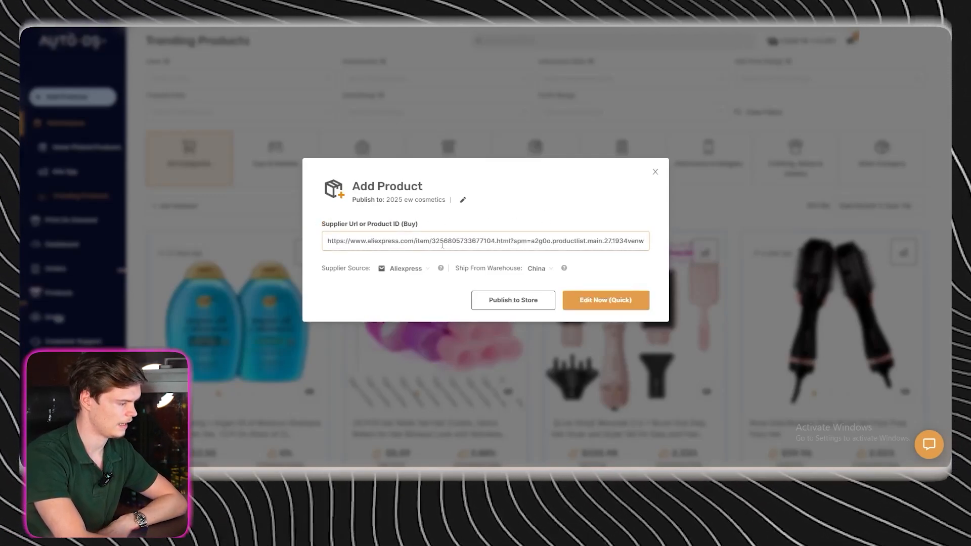
left_click(595, 300)
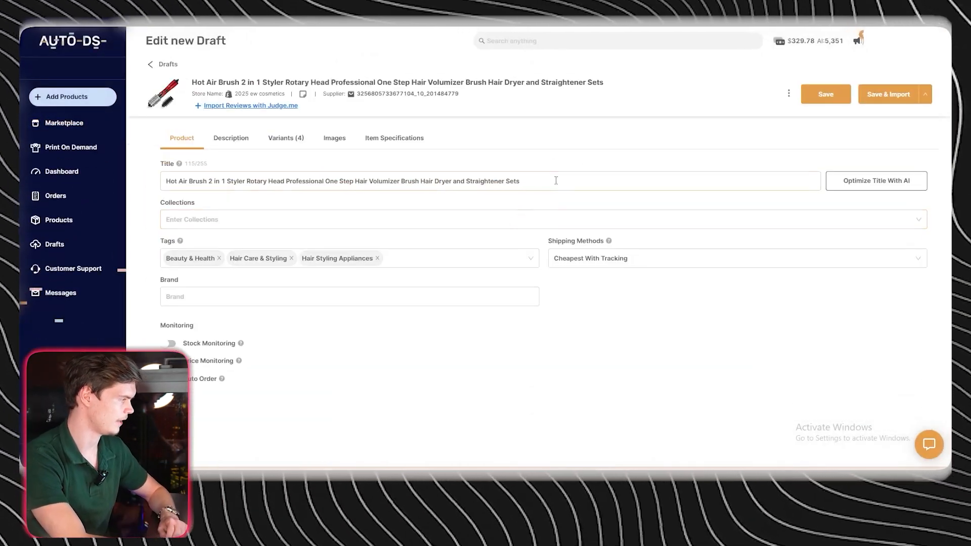
Replace the draft product's title with "Rotating Hair Brush (50% off"
left_click_drag(555, 180, 195, 183)
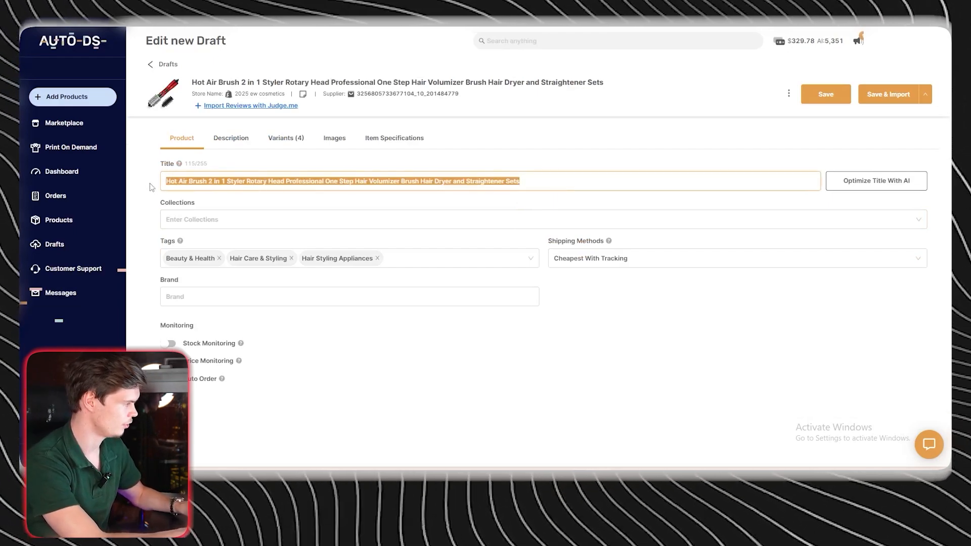
type("Rotating Hair Brush (50% off")
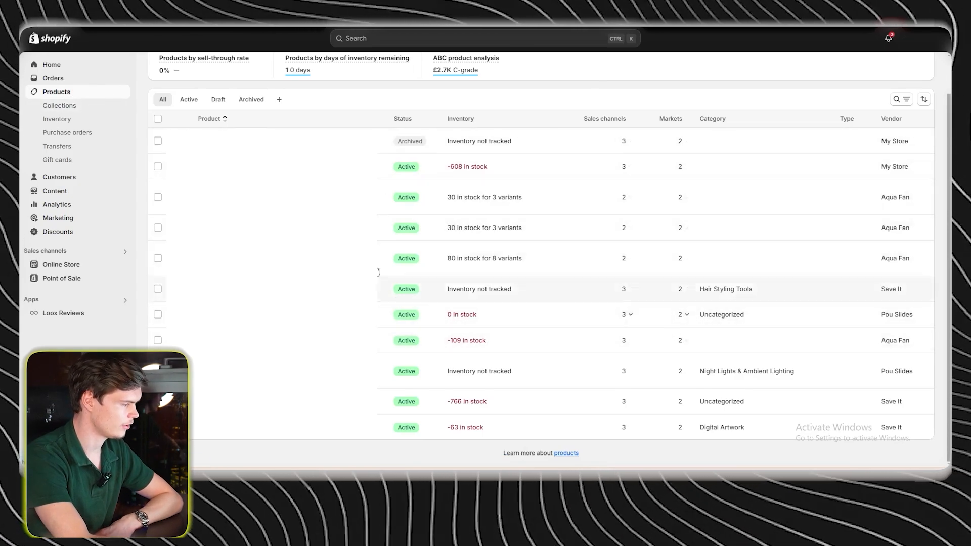
In the Shopify product list, open the Hair Dryer product and examine its price and compare-at price
left_click(580, 326)
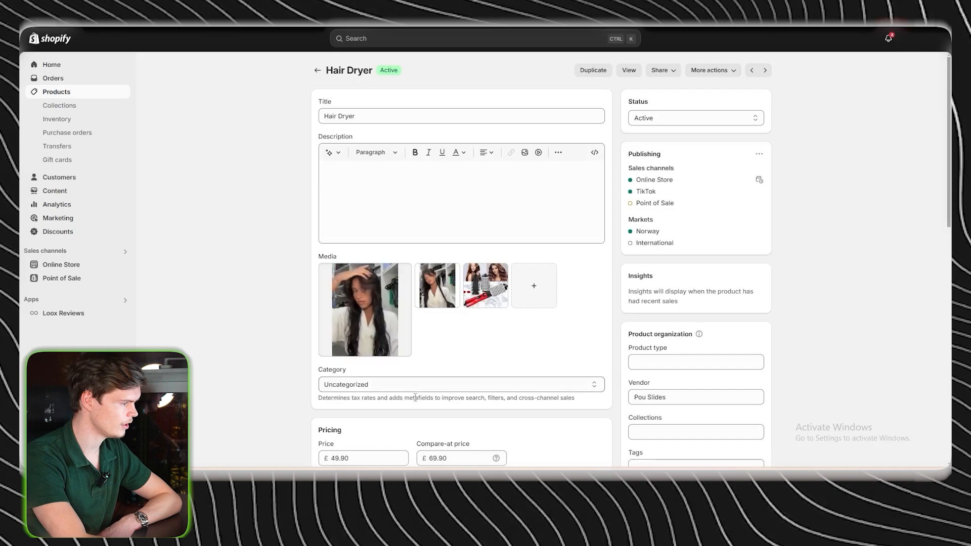
scroll(416, 402, "down", 1)
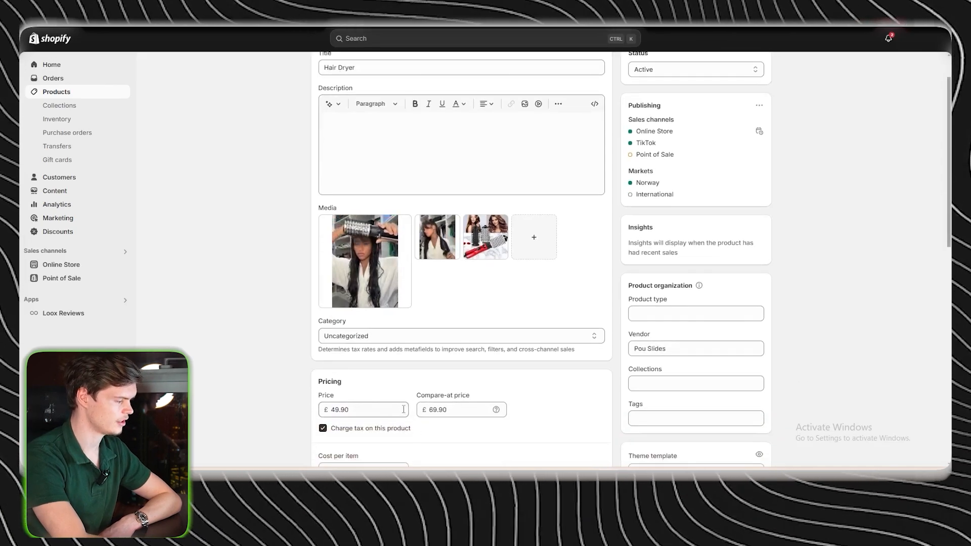
left_click(424, 410)
left_click(418, 397)
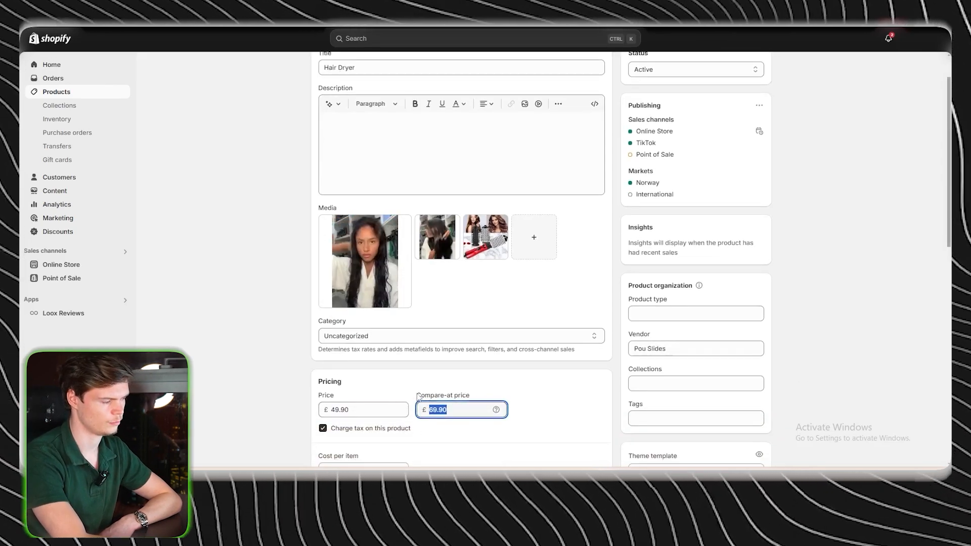
left_click(498, 390)
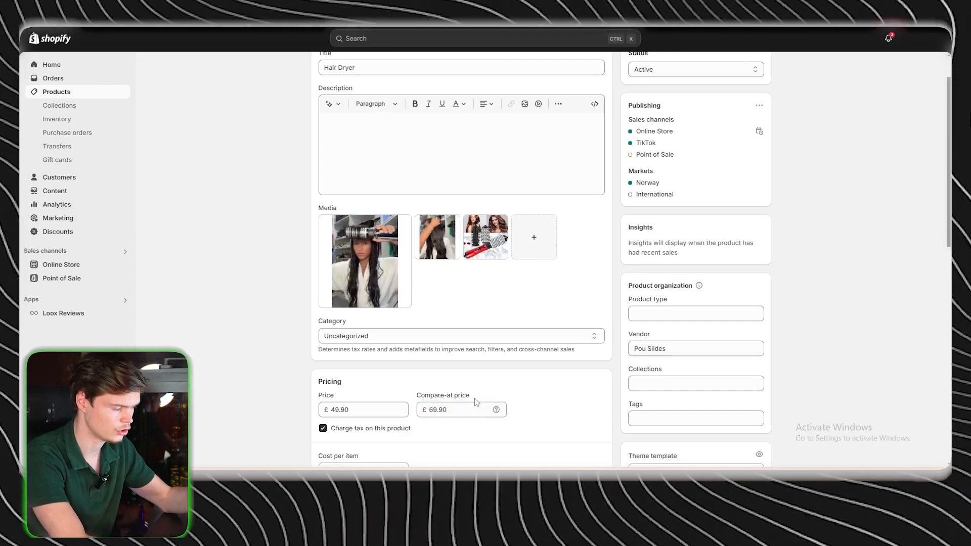
left_click(381, 126)
scroll(384, 141, "up", 1)
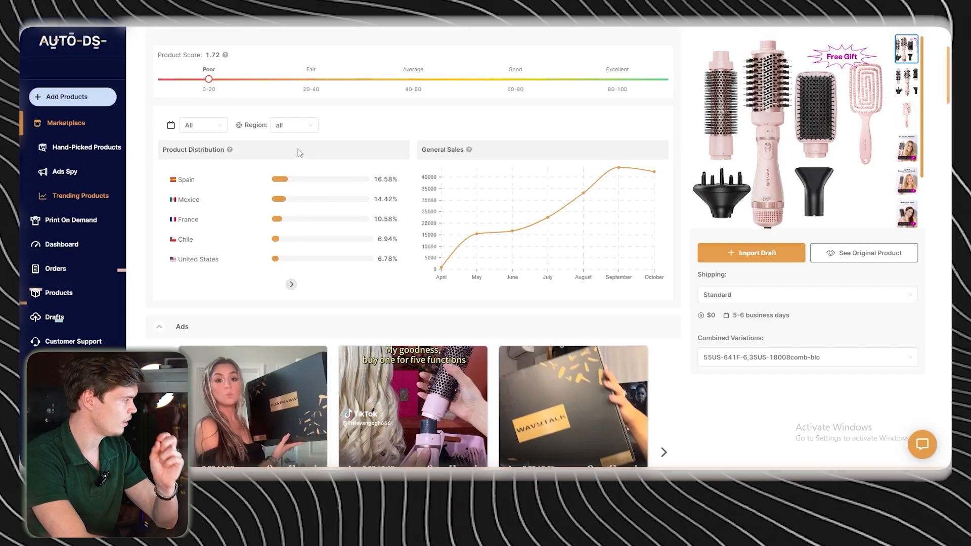
Return to the AutoDS "hair blowout" results and open the Wavytalk 5 in 1 brush's product details
scroll(131, 162, "up", 1)
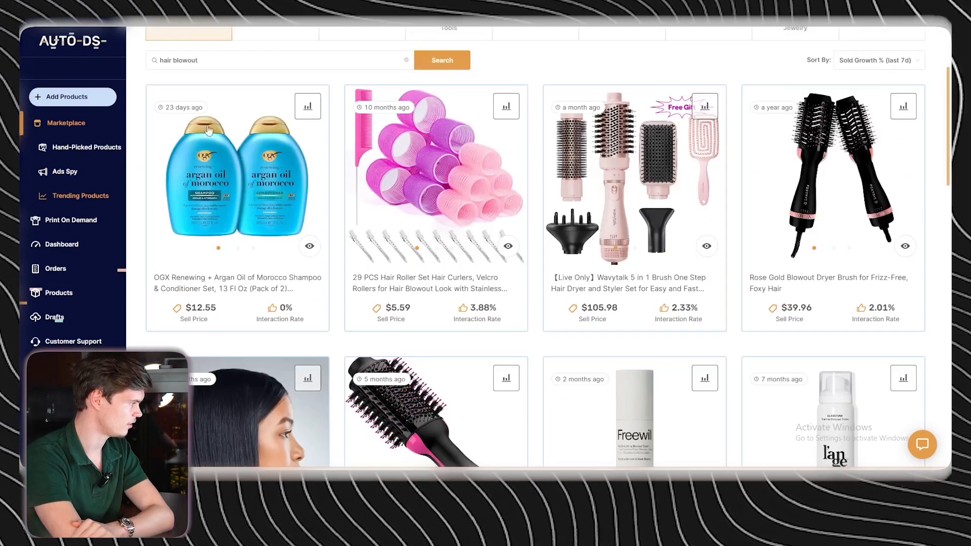
scroll(447, 233, "up", 3)
scroll(447, 232, "down", 2)
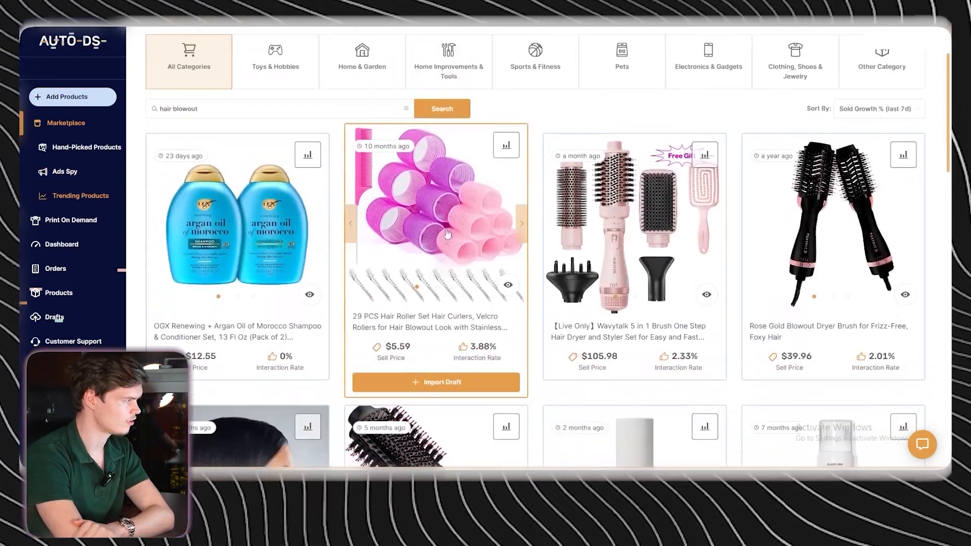
scroll(630, 333, "up", 1)
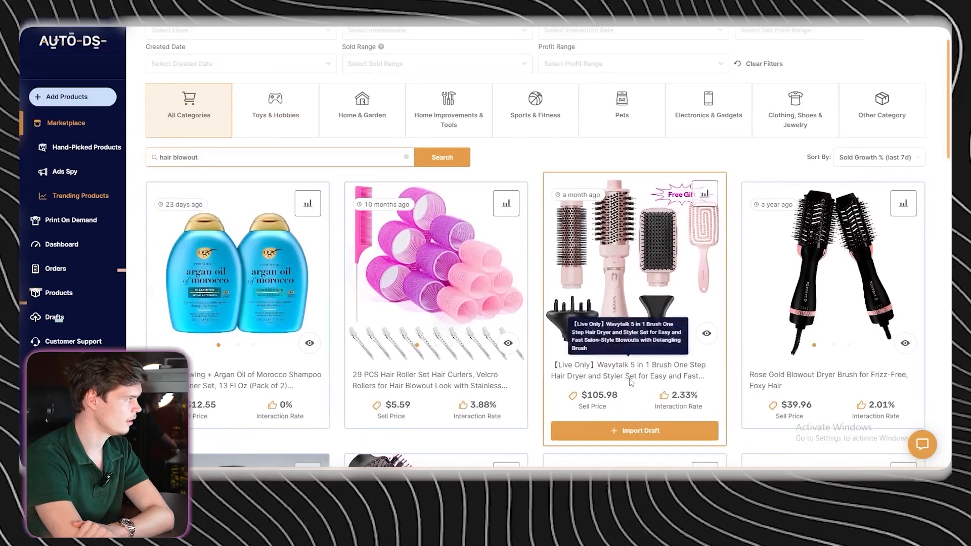
left_click(630, 374)
scroll(388, 201, "up", 1)
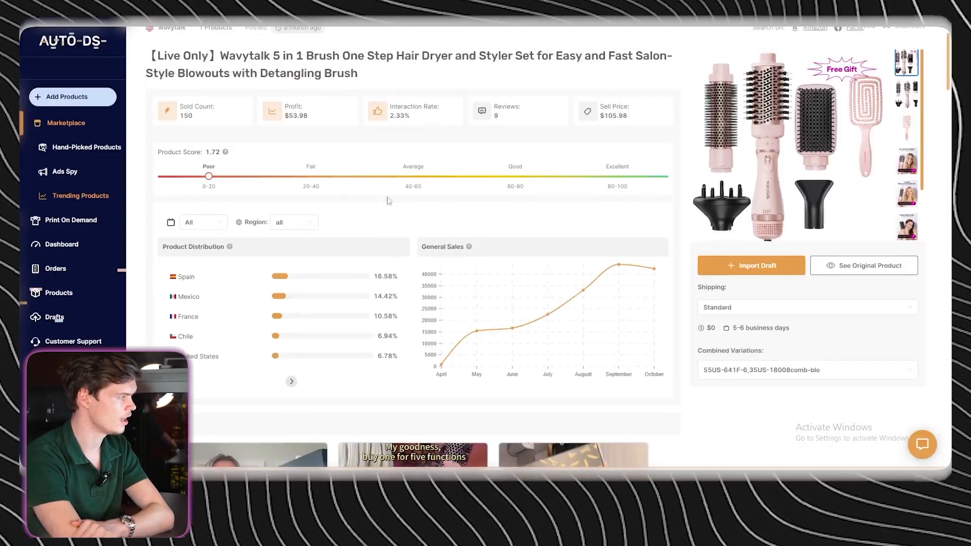
scroll(384, 200, "up", 1)
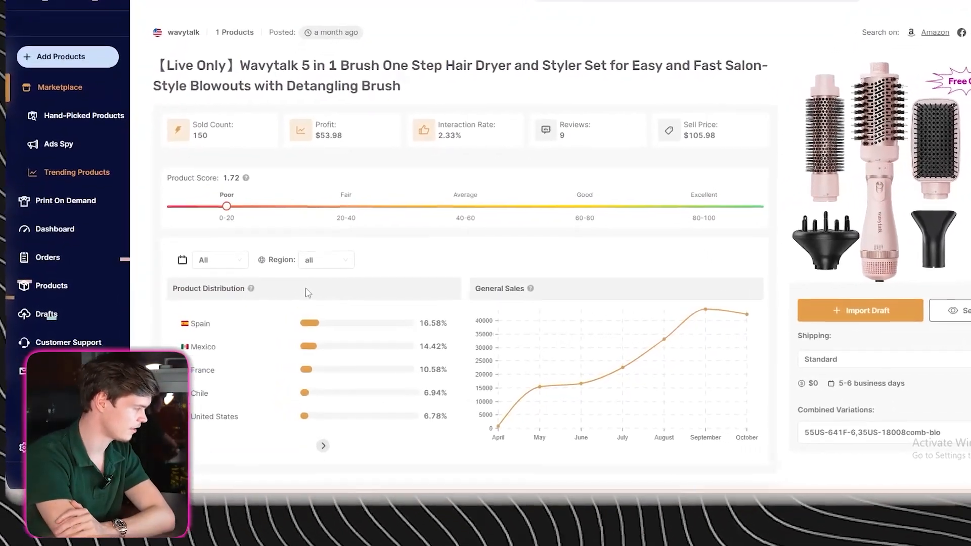
Examine the Wavytalk brush's product distribution by country, including the second page of countries
scroll(289, 341, "down", 1)
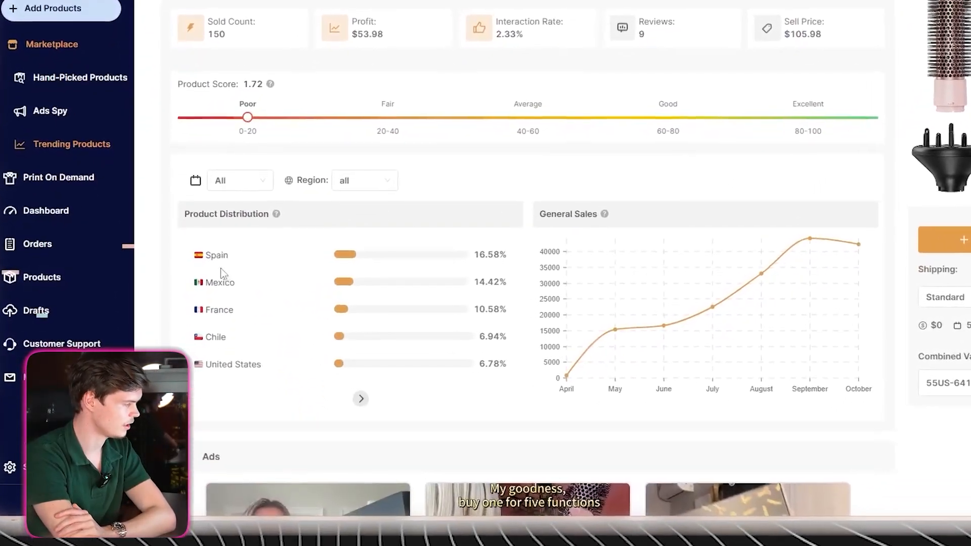
left_click_drag(193, 264, 218, 269)
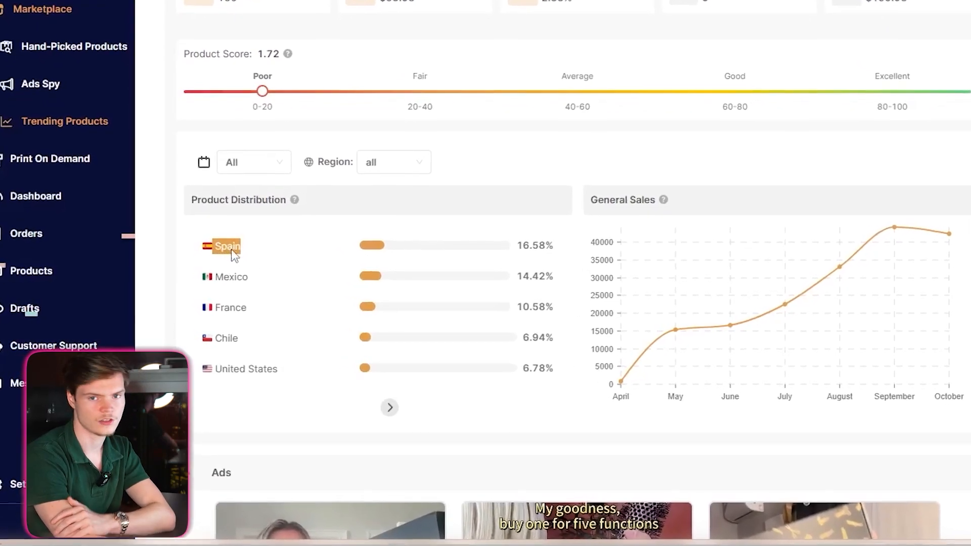
left_click(340, 379)
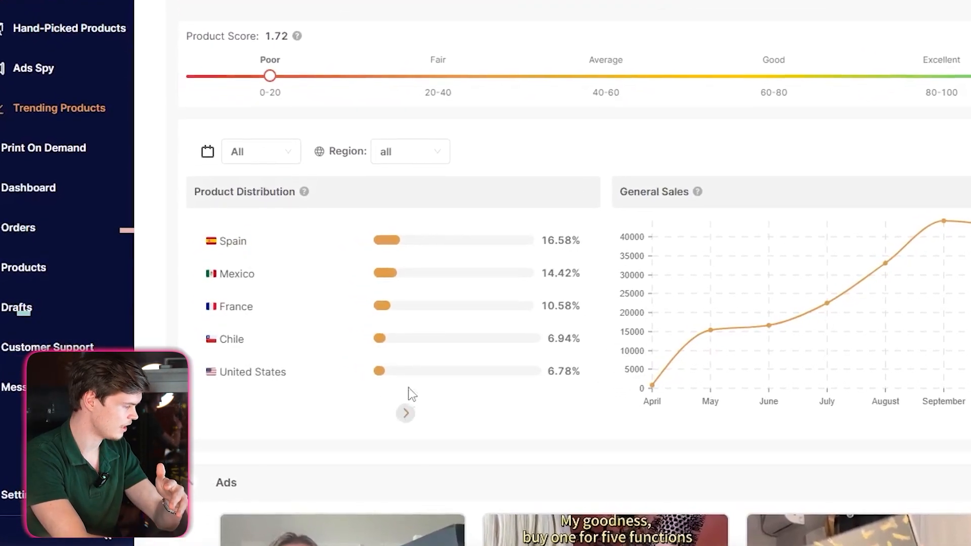
left_click_drag(551, 372, 575, 403)
left_click(571, 404)
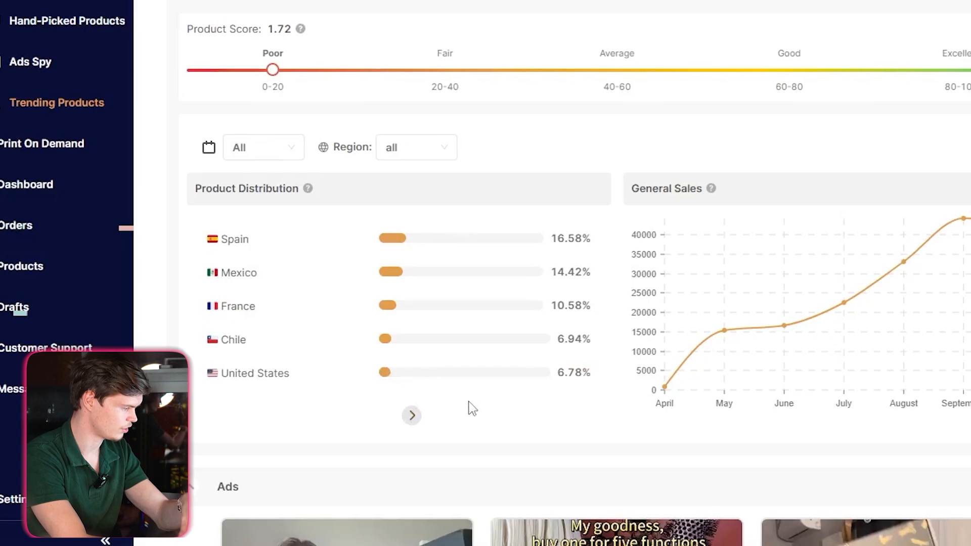
left_click(414, 414)
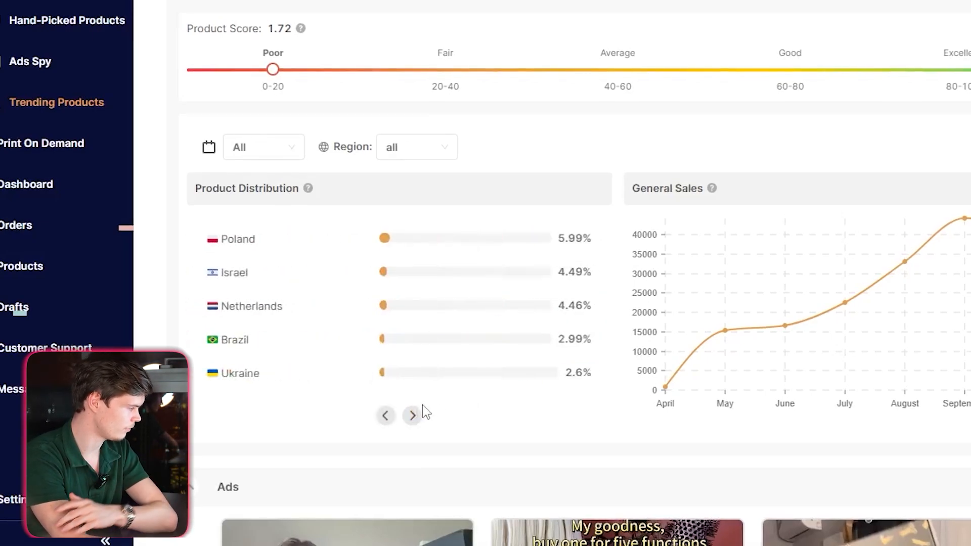
Examine the next page of countries in the Wavytalk brush's product distribution
left_click(413, 415)
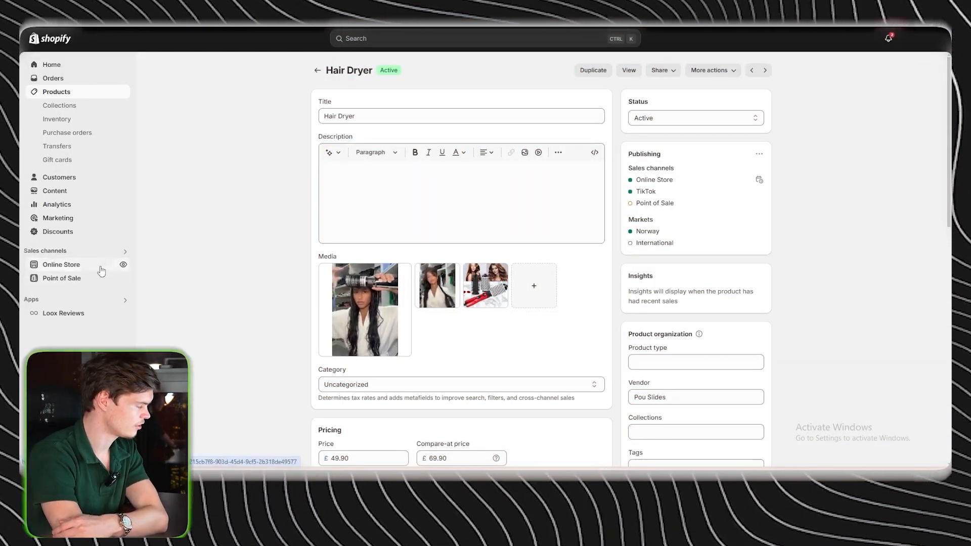
Switch to Shopify, open the online store's themes, and examine the theme library and the popular free themes such as Dawn, Spotlight and Sense
left_click(100, 267)
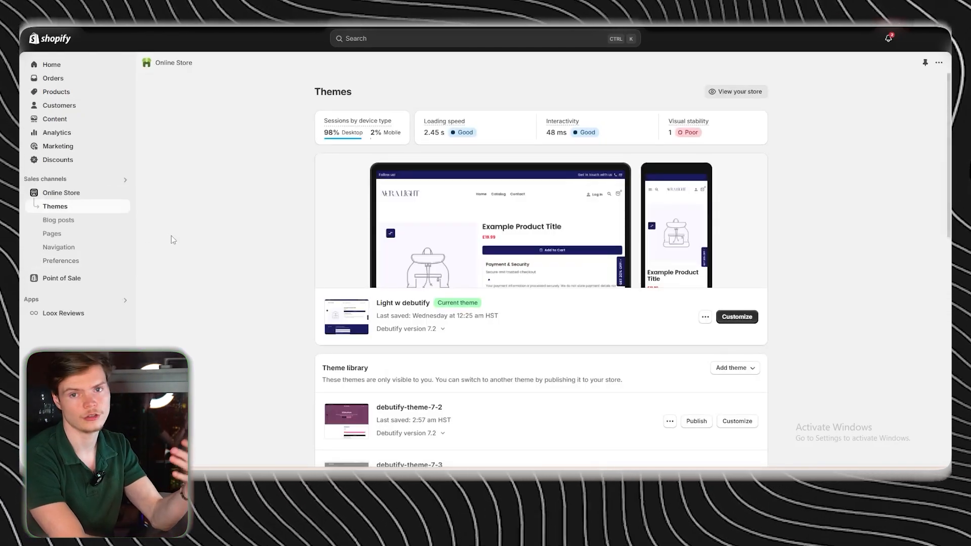
scroll(177, 242, "down", 2)
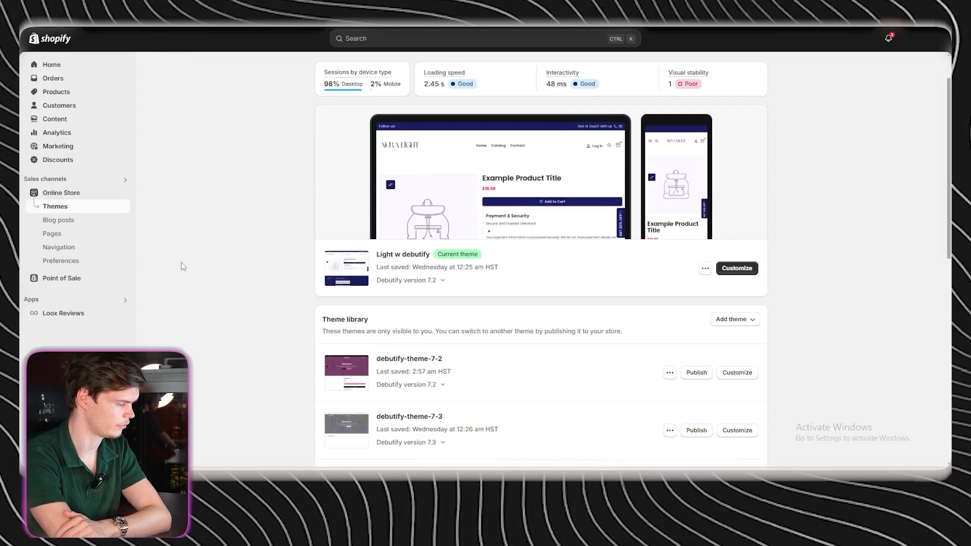
scroll(219, 274, "down", 1)
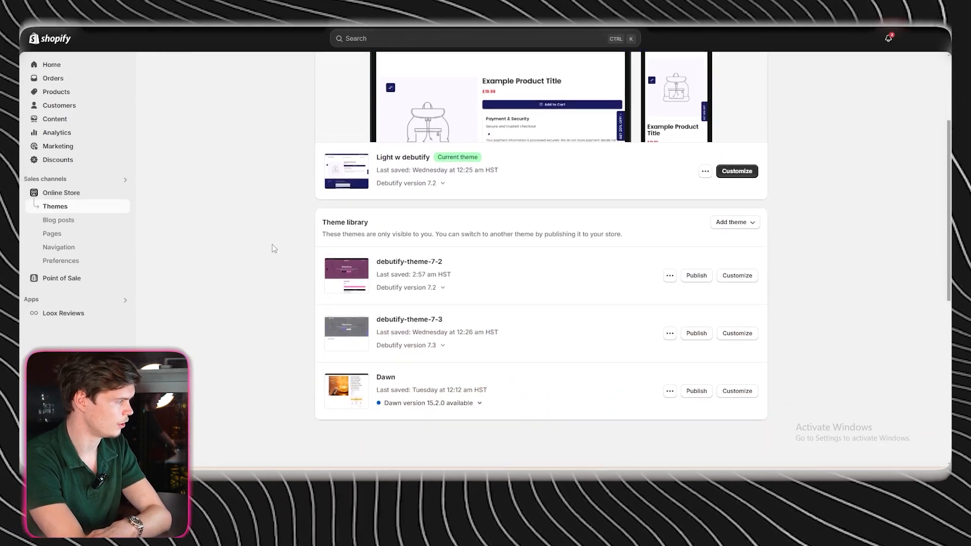
scroll(328, 256, "down", 7)
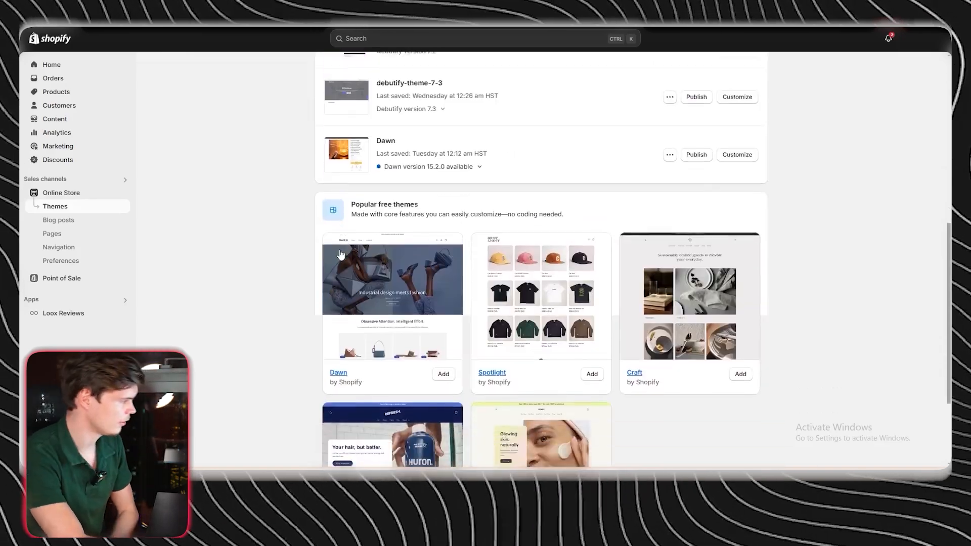
scroll(480, 223, "down", 2)
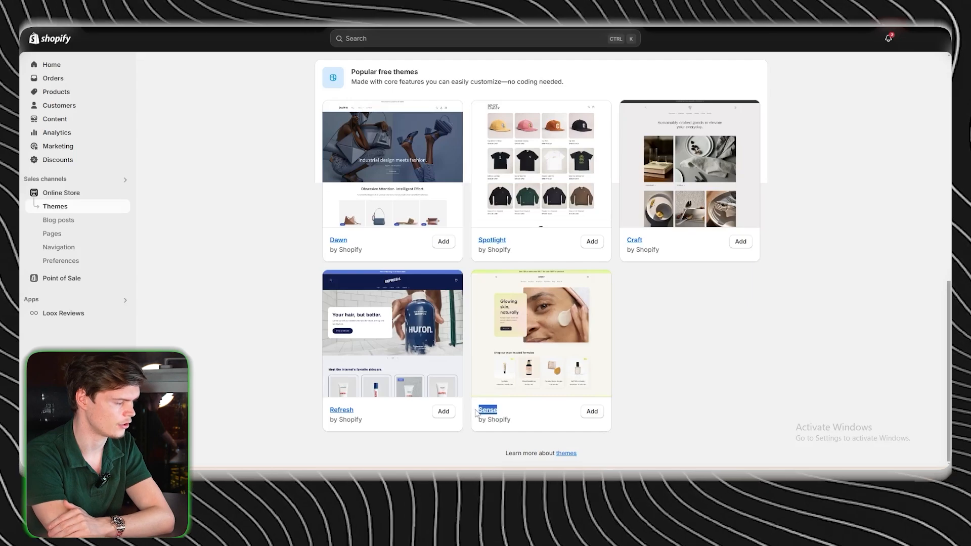
left_click_drag(476, 411, 486, 409)
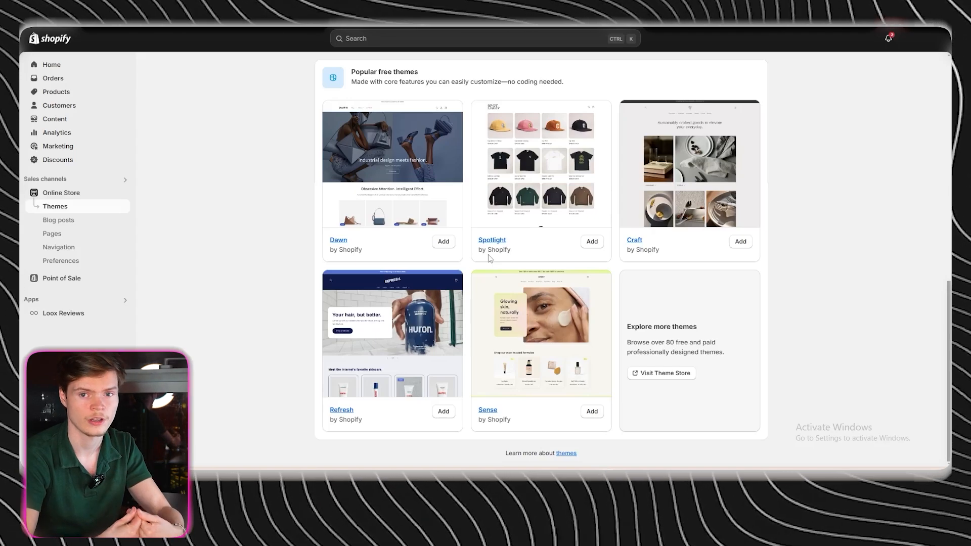
scroll(487, 253, "up", 8)
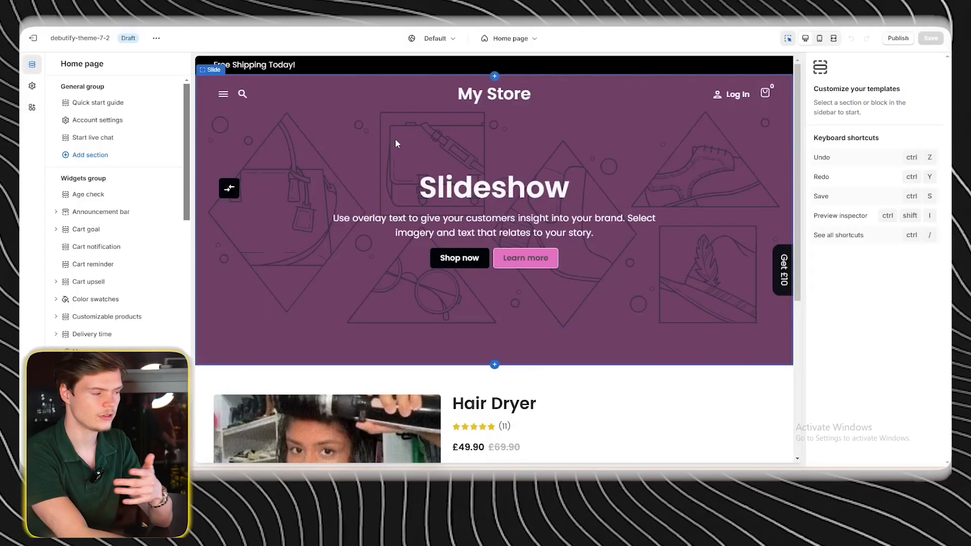
Add a Collections list section below the featured product on the home page of debutify-theme-7-2
left_click(395, 143)
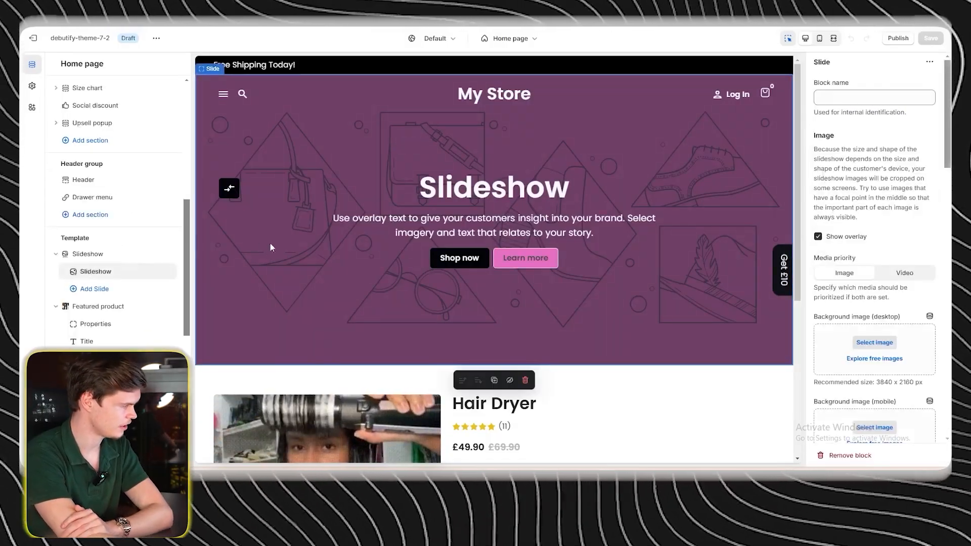
scroll(145, 244, "down", 10)
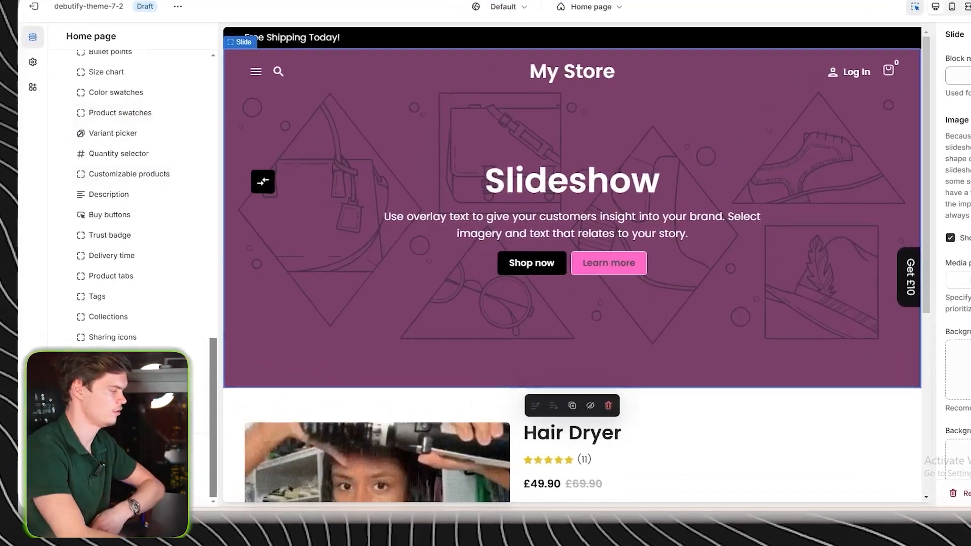
left_click(127, 423)
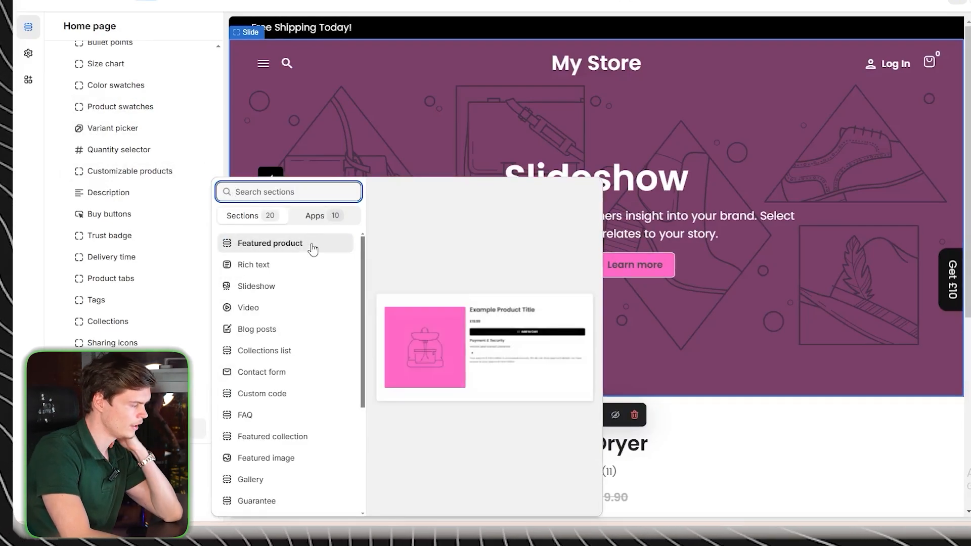
left_click(307, 349)
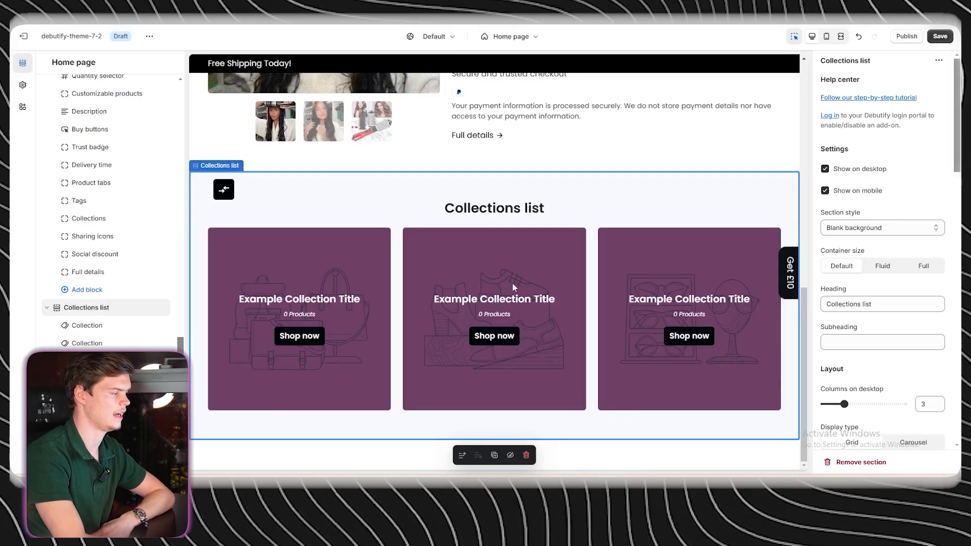
Select the home page's slideshow slide and examine its settings for background image, video, text and both buttons
scroll(273, 326, "up", 3)
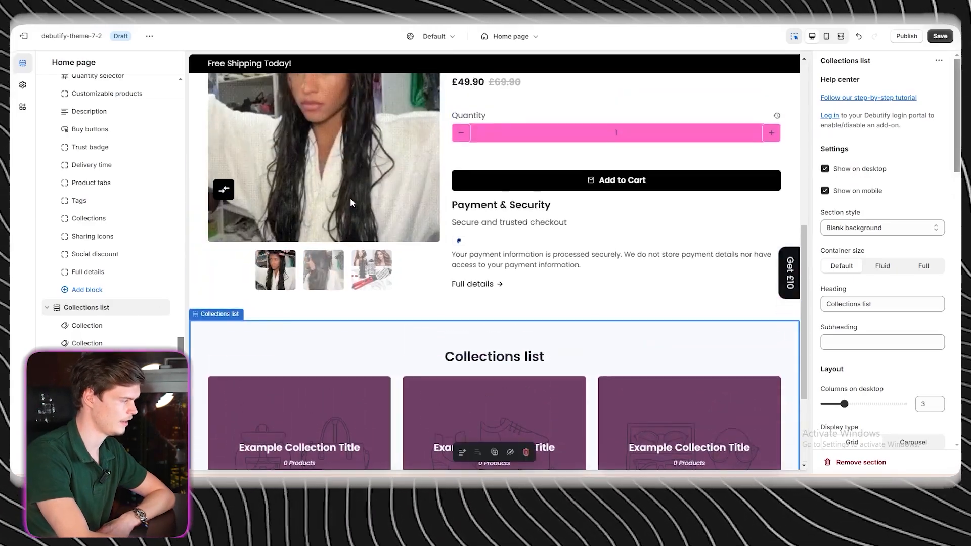
scroll(422, 318, "up", 2)
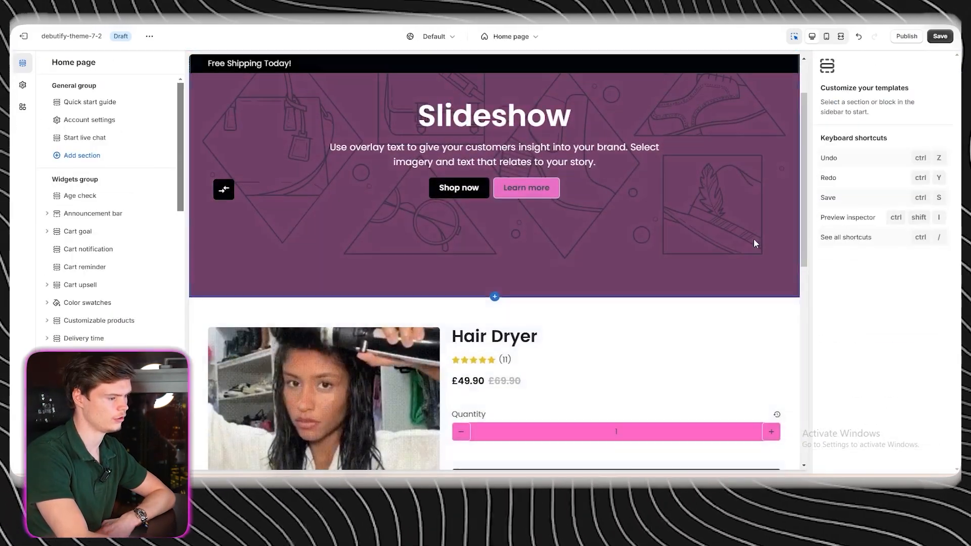
left_click(705, 241)
scroll(409, 230, "down", 6)
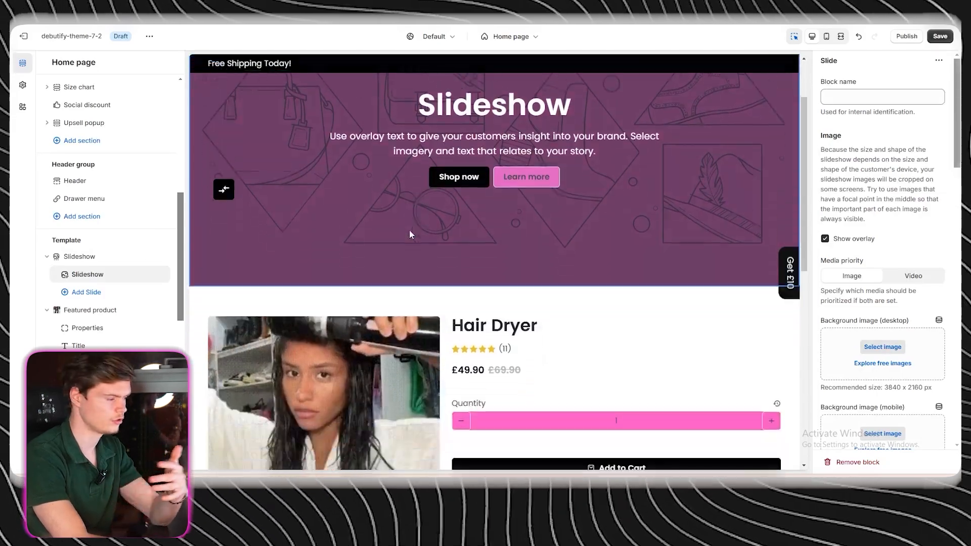
scroll(614, 333, "up", 7)
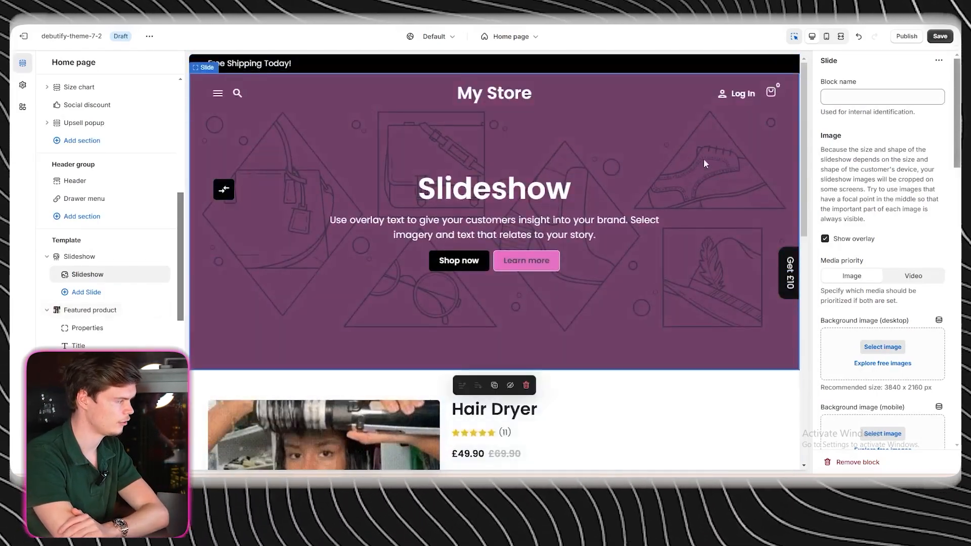
scroll(889, 228, "down", 8)
scroll(913, 174, "up", 1)
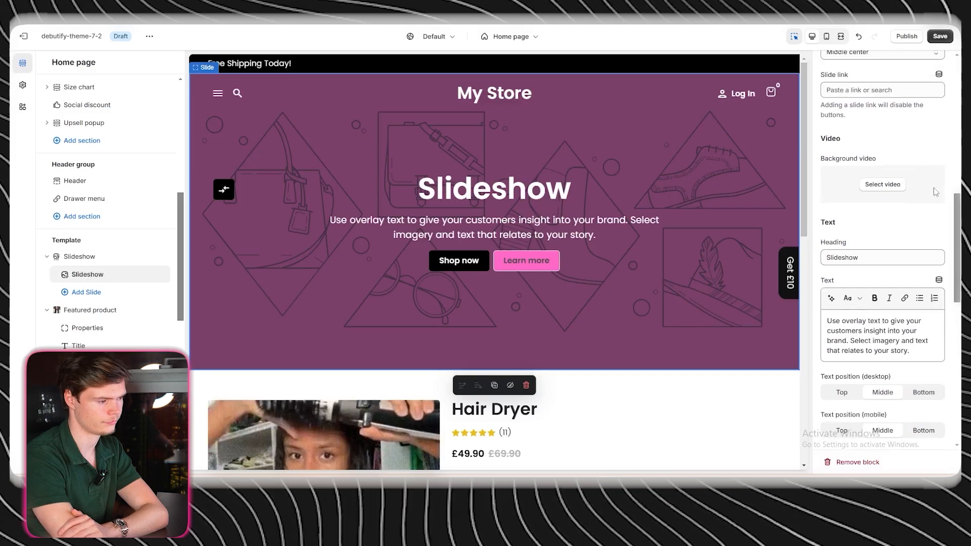
scroll(933, 187, "down", 8)
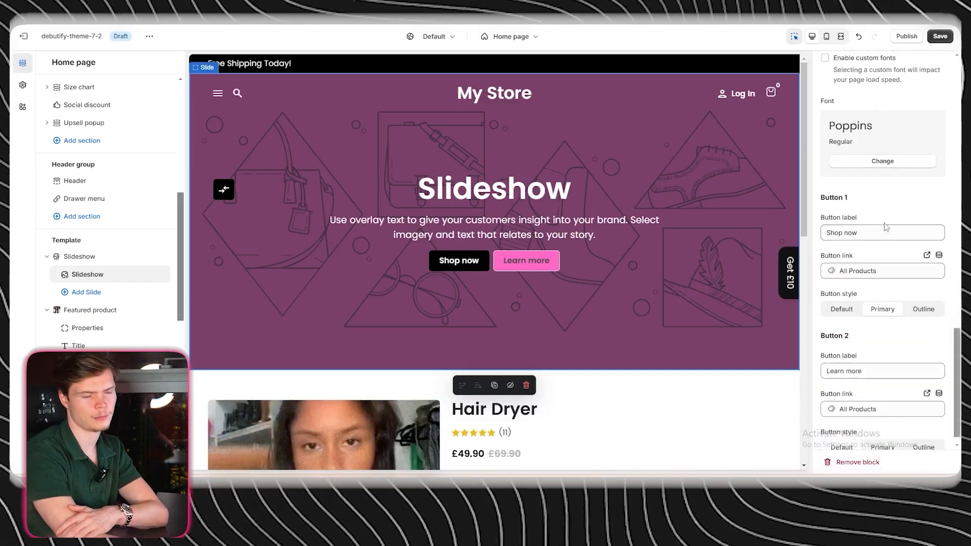
scroll(941, 283, "down", 1)
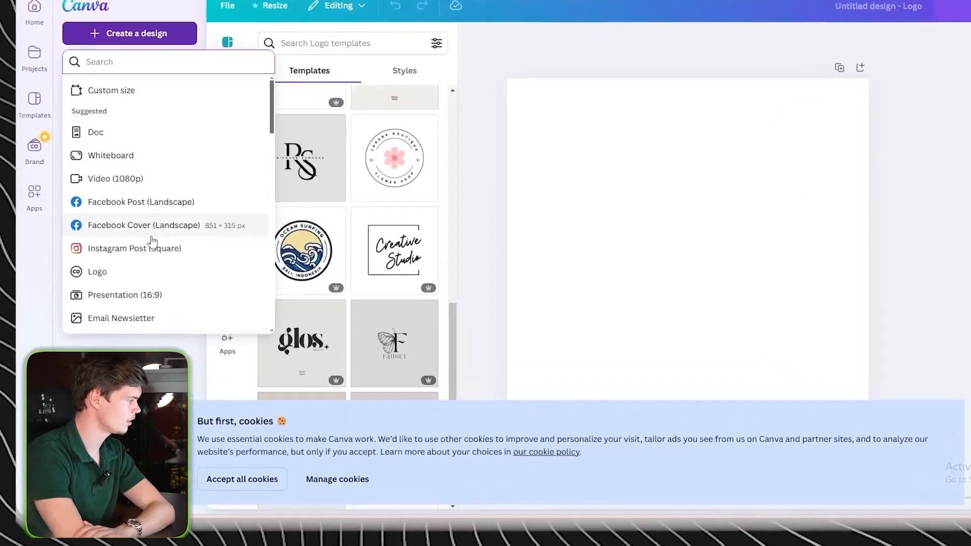
Switch to Canva and start a logo design from the black circle with utensils template among the "Circle" templates
left_click(138, 271)
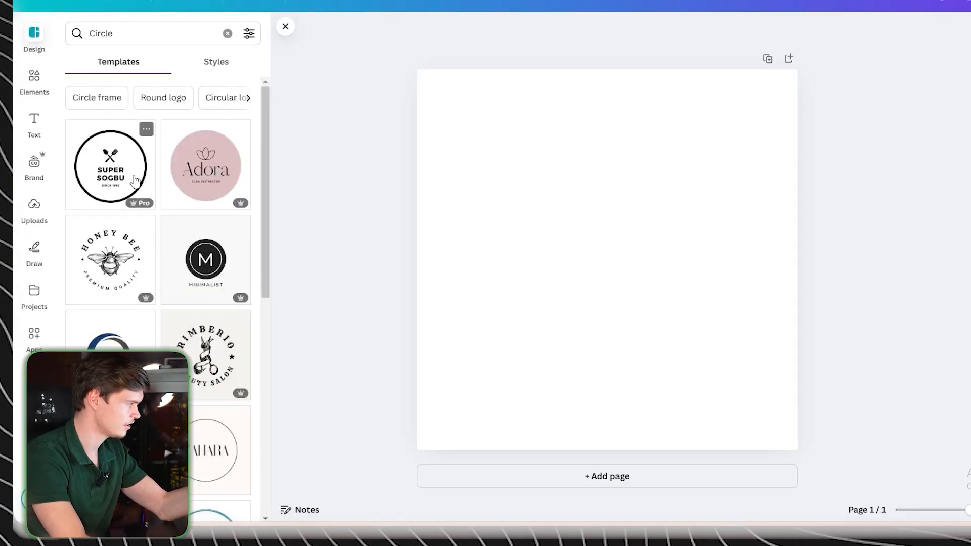
left_click(135, 181)
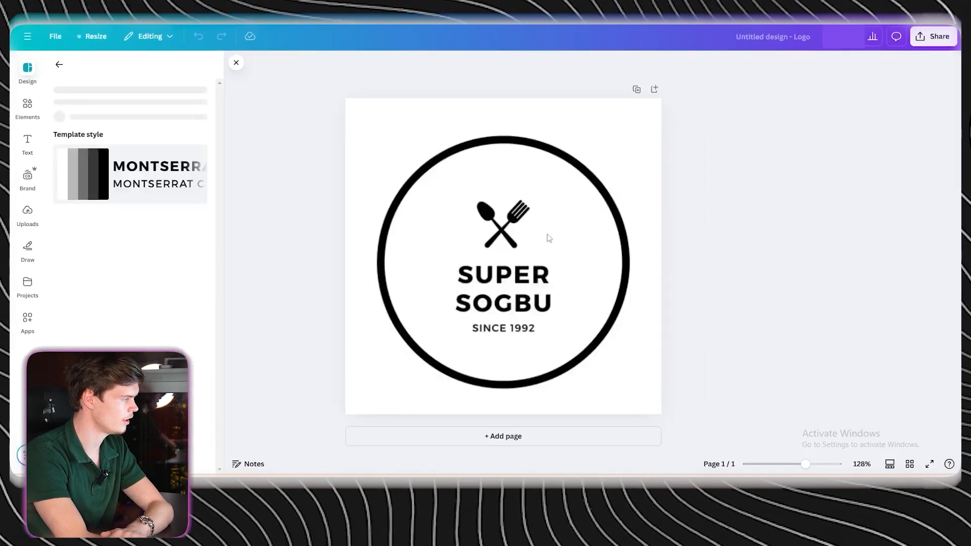
Replace the logo's main two-line text with "KITCHEN STORE" and open the design's sharing options
double_click(494, 278)
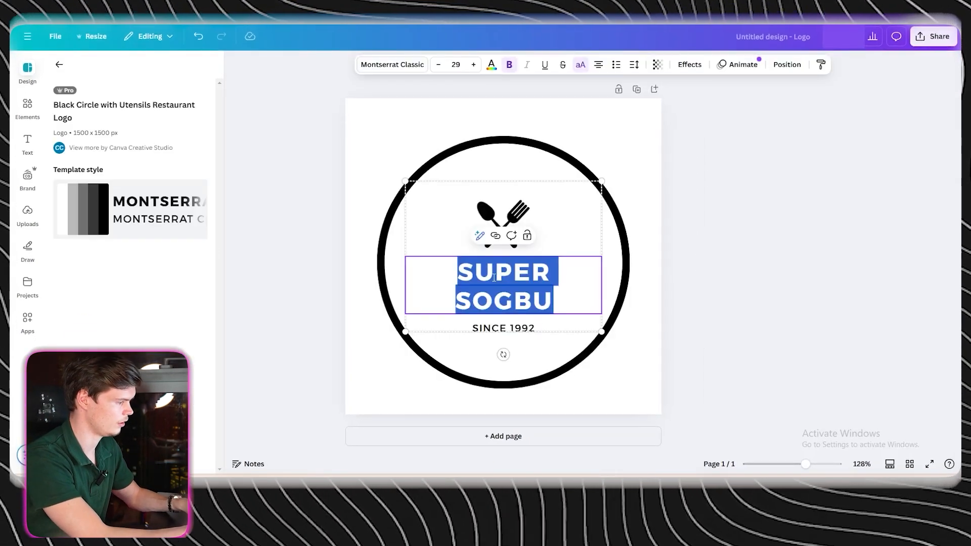
type("KITCHEN STORE")
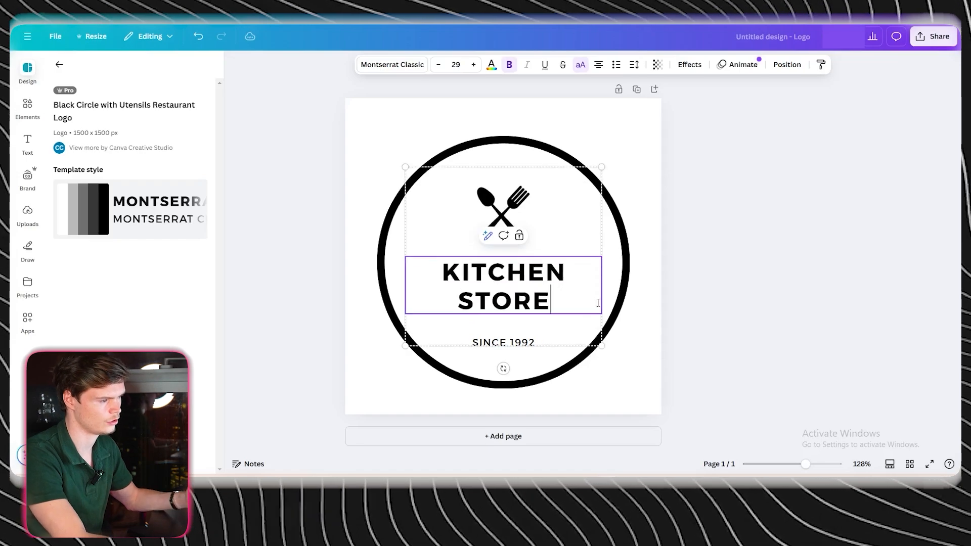
left_click(743, 266)
left_click(932, 36)
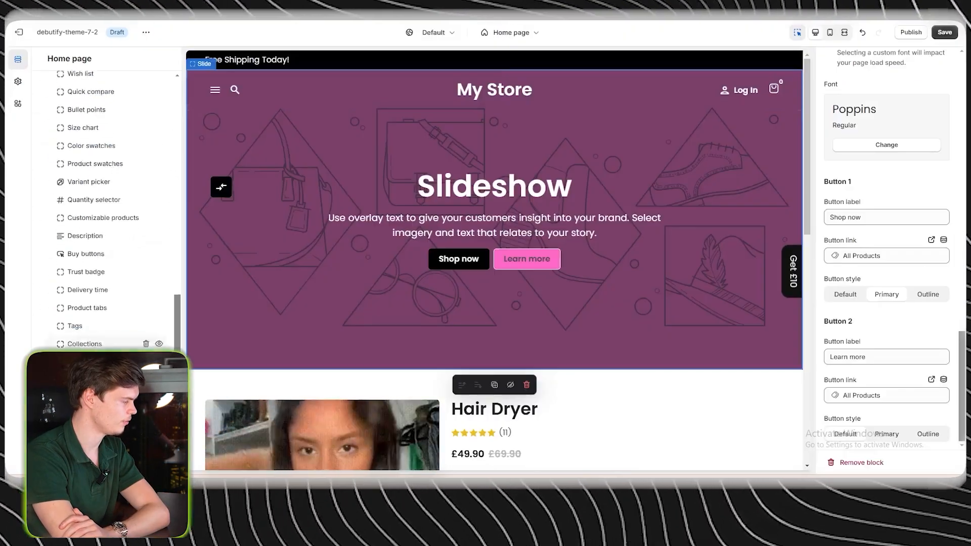
left_click(83, 398)
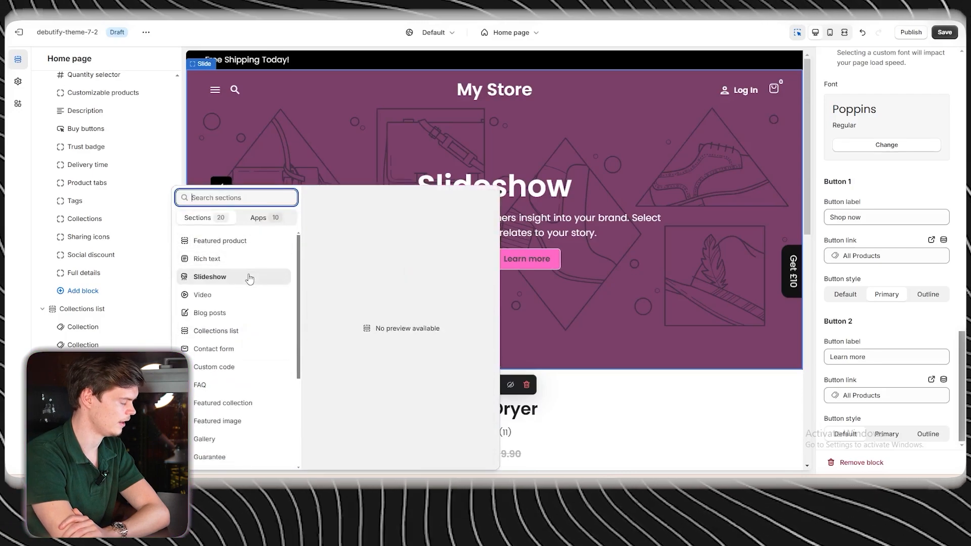
key("Escape")
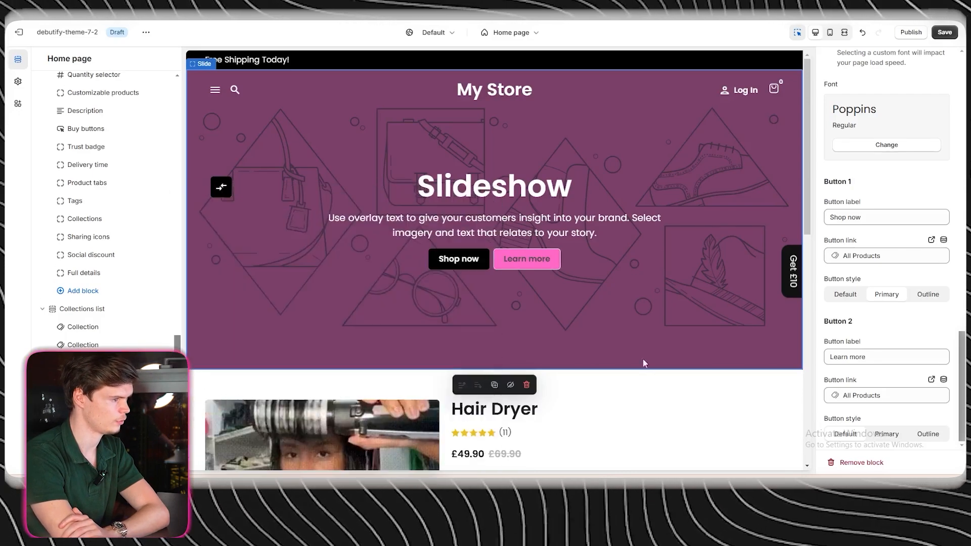
left_click(650, 63)
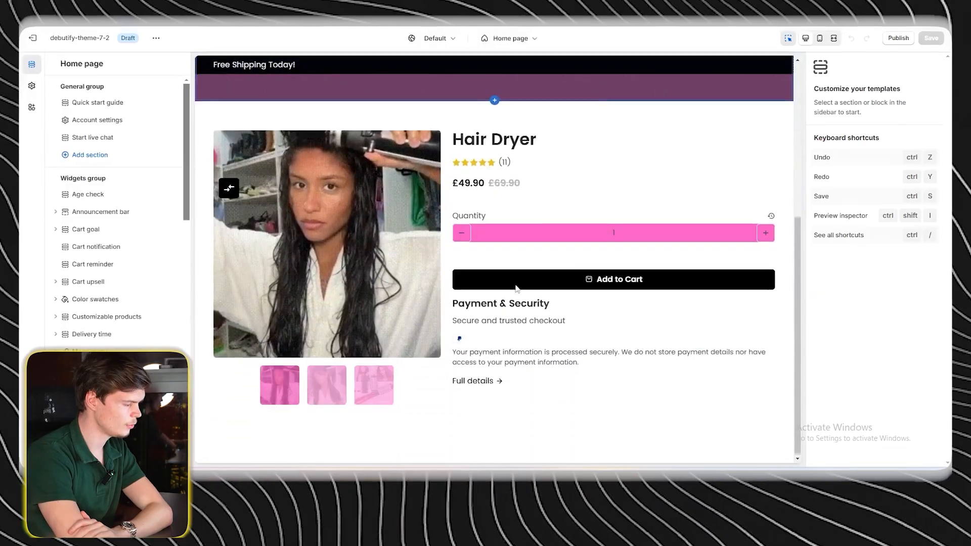
Go from the home page's featured product to the Hair Dryer product page and examine it in mobile preview, down to the customer reviews
left_click(487, 392)
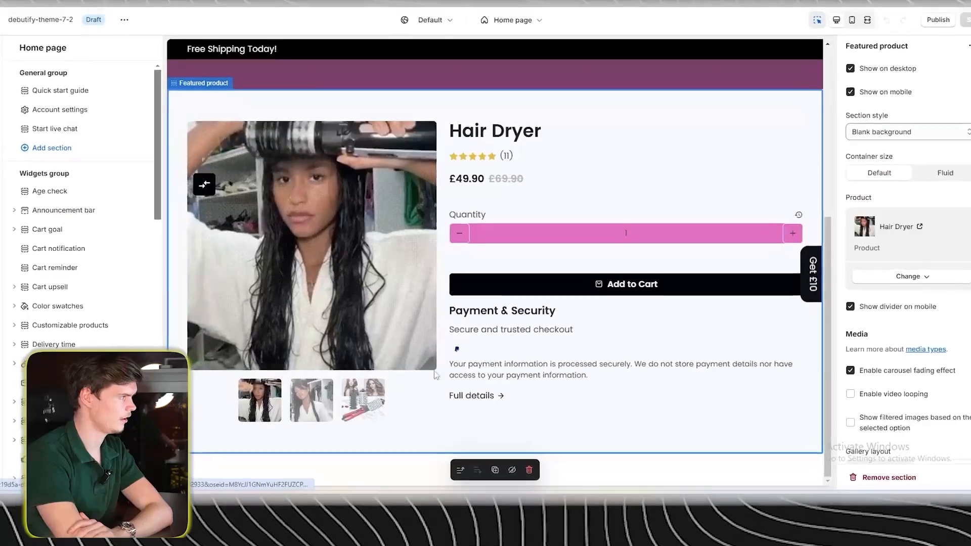
scroll(457, 178, "down", 3)
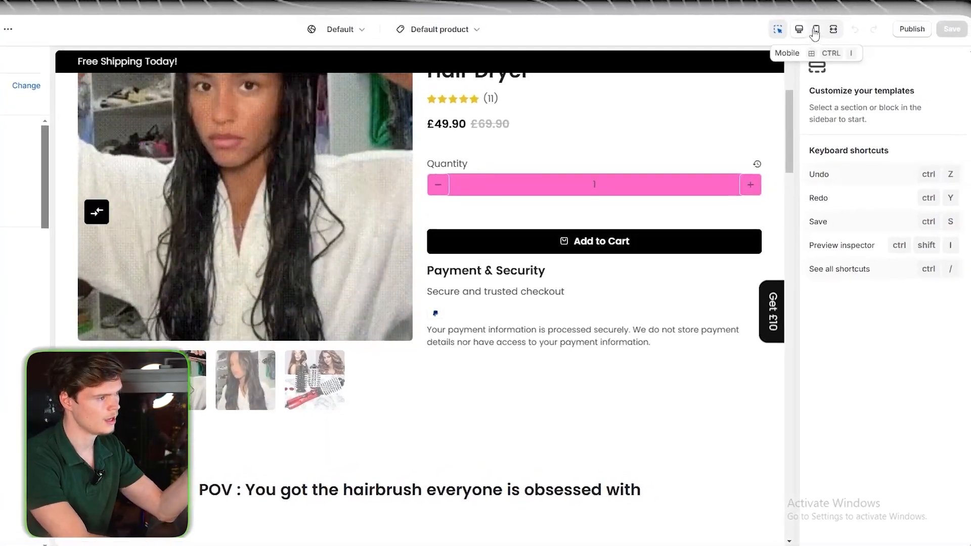
left_click(815, 30)
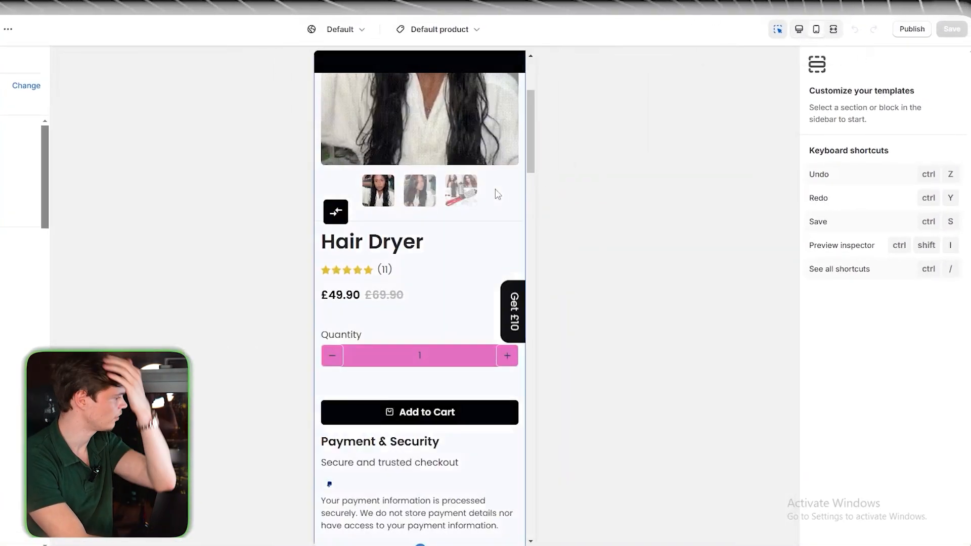
scroll(462, 266, "down", 4)
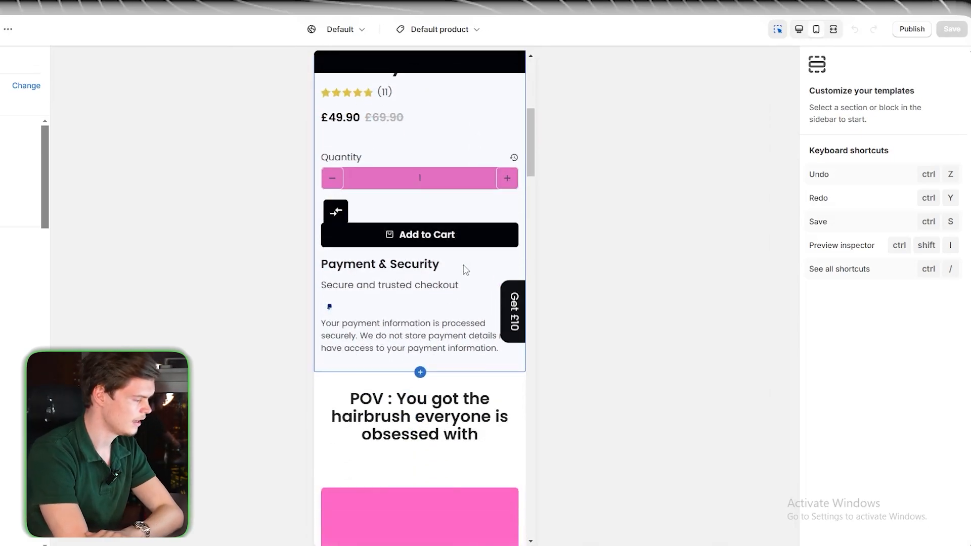
scroll(462, 264, "down", 2)
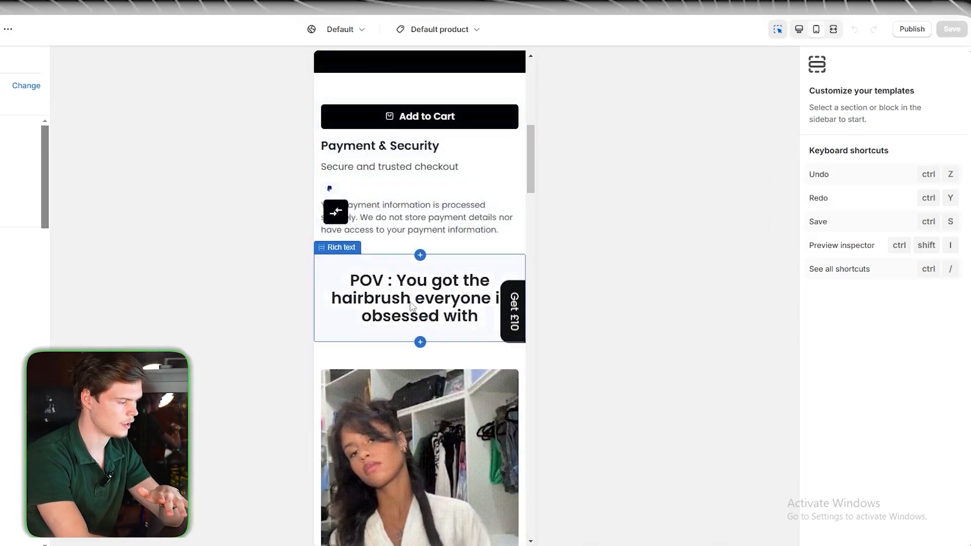
scroll(411, 304, "down", 12)
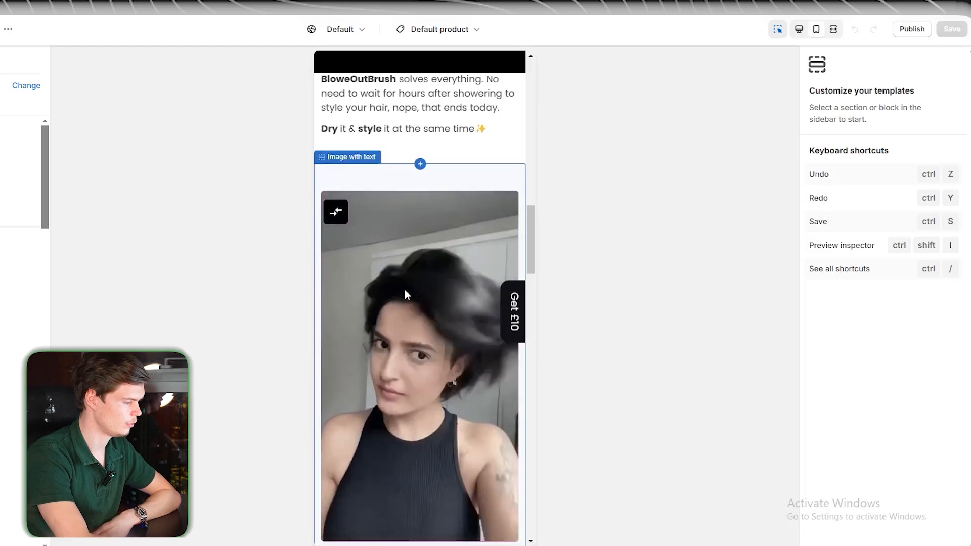
scroll(404, 292, "down", 15)
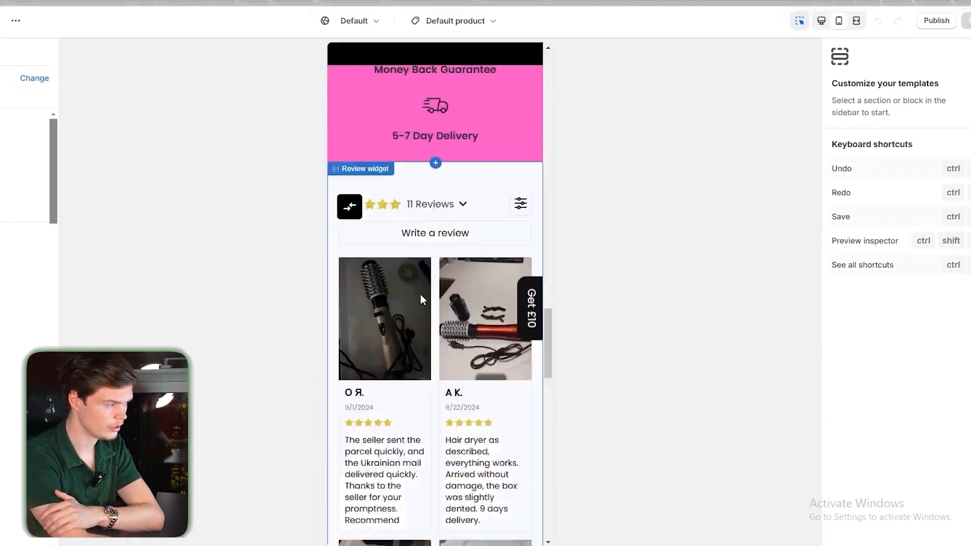
scroll(420, 294, "up", 20)
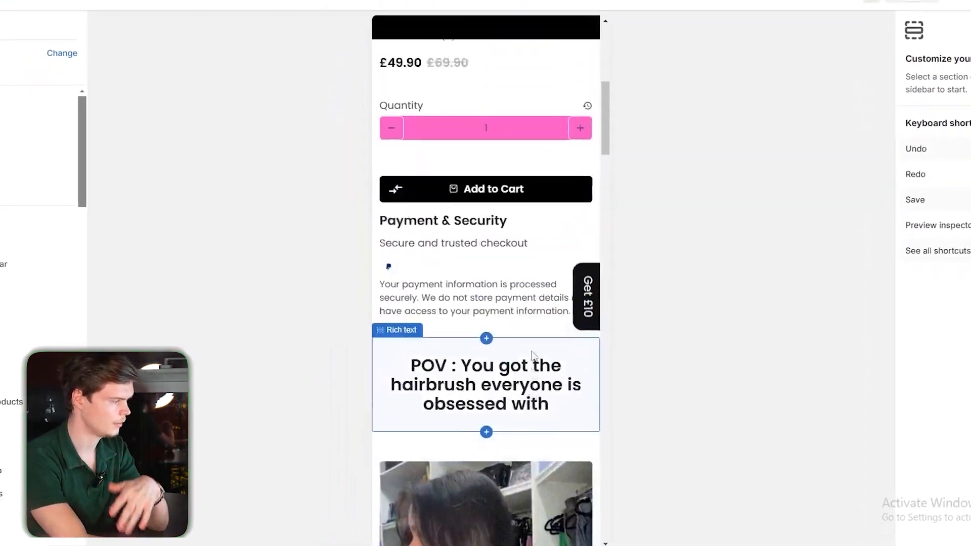
Select the rich text section with the "POV : You got the hairbrush everyone is obsessed with" heading on the Hair Dryer page
scroll(532, 354, "up", 8)
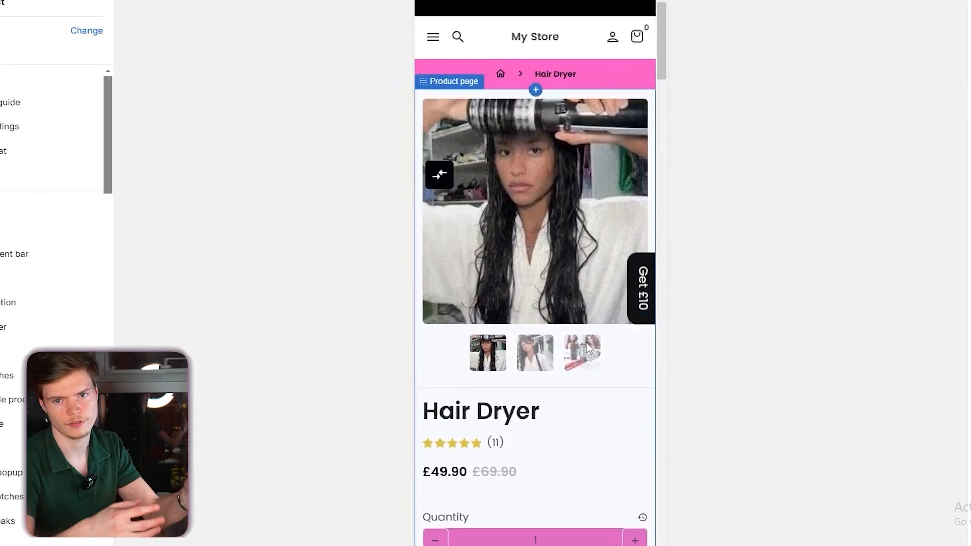
scroll(609, 348, "down", 3)
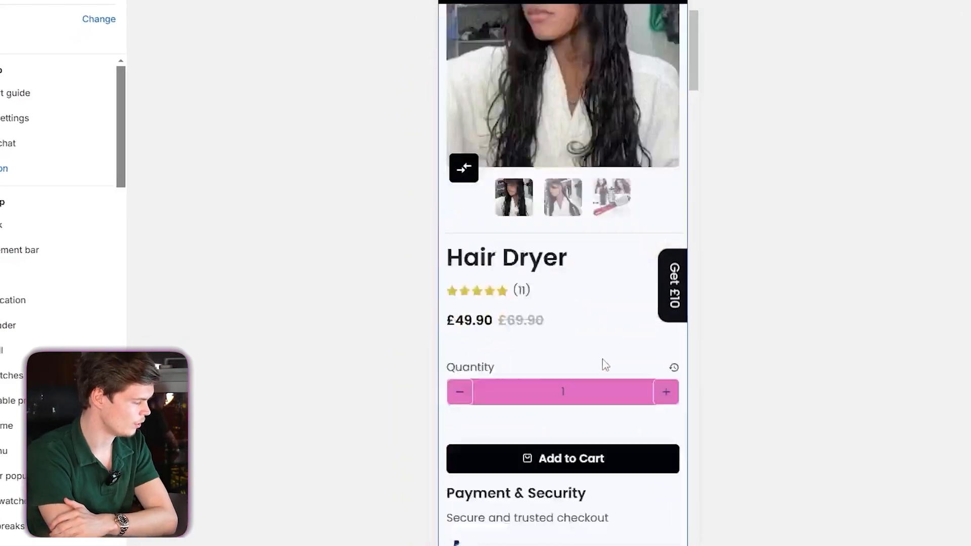
scroll(612, 379, "down", 5)
left_click(625, 363)
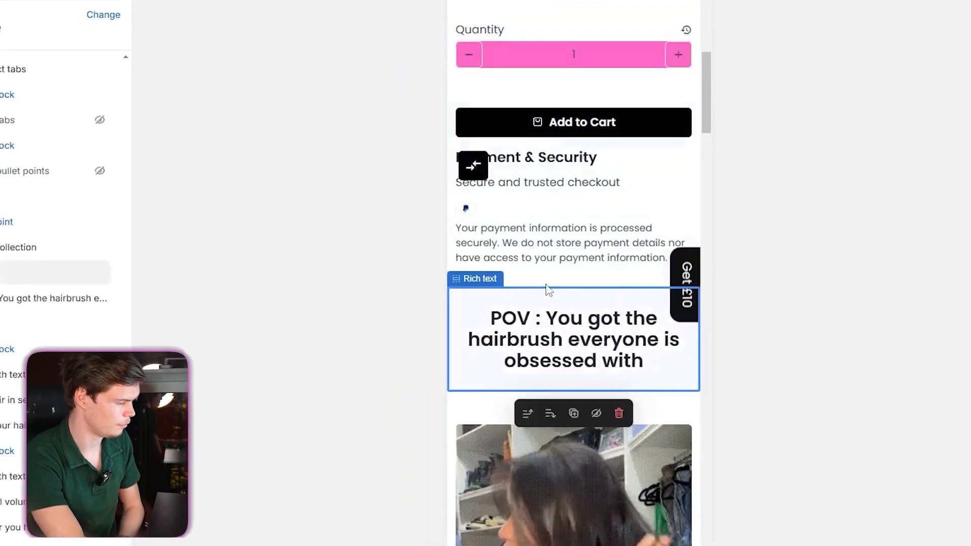
scroll(613, 312, "down", 5)
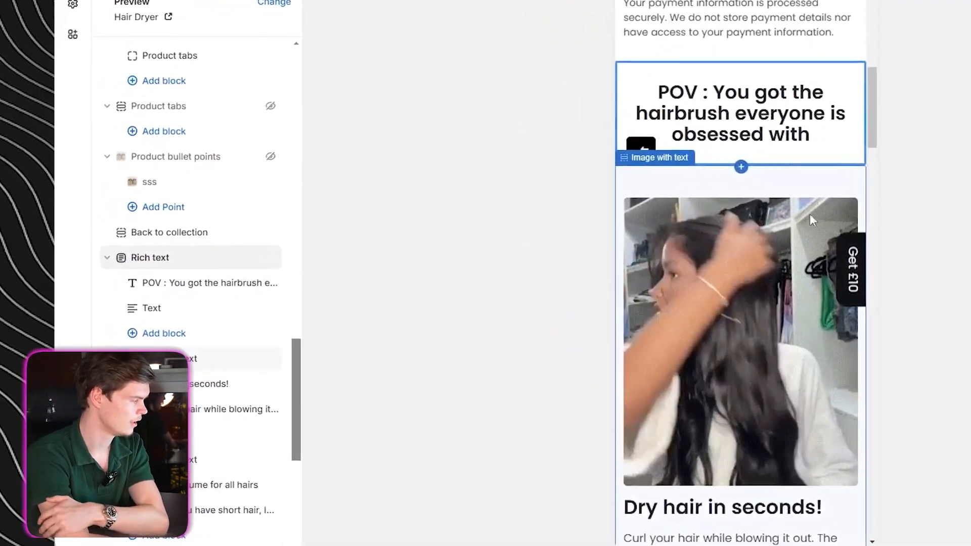
Open the choice of sections that can be added below the upsell bundles in the default product template
scroll(203, 253, "down", 5)
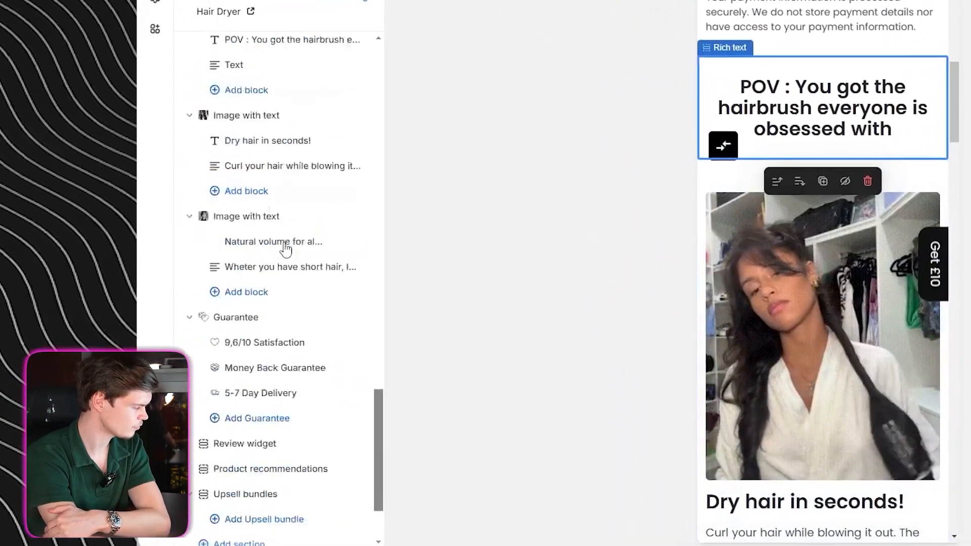
scroll(285, 248, "down", 2)
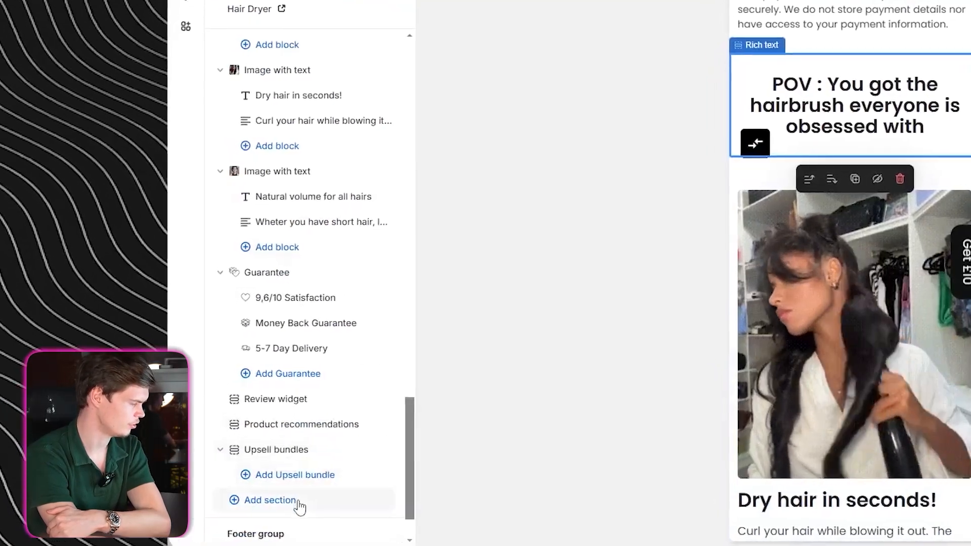
left_click(299, 502)
left_click(306, 502)
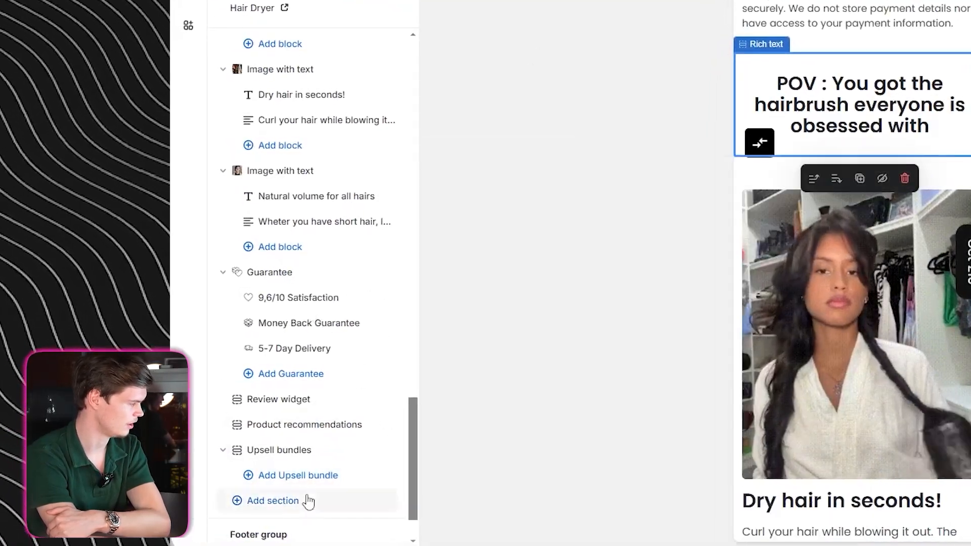
left_click(306, 502)
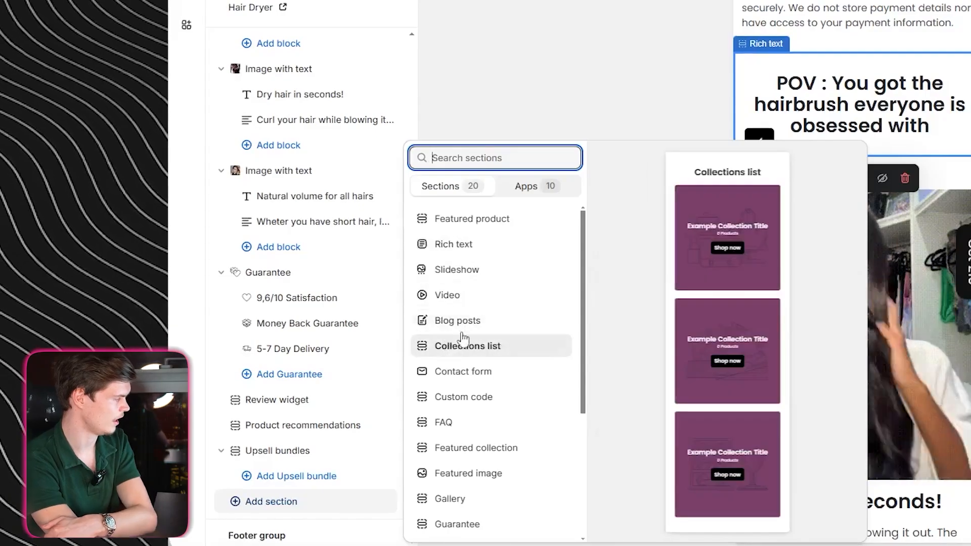
Select the second Image with text section and examine its heading and description beneath the image
left_click(357, 183)
left_click(345, 170)
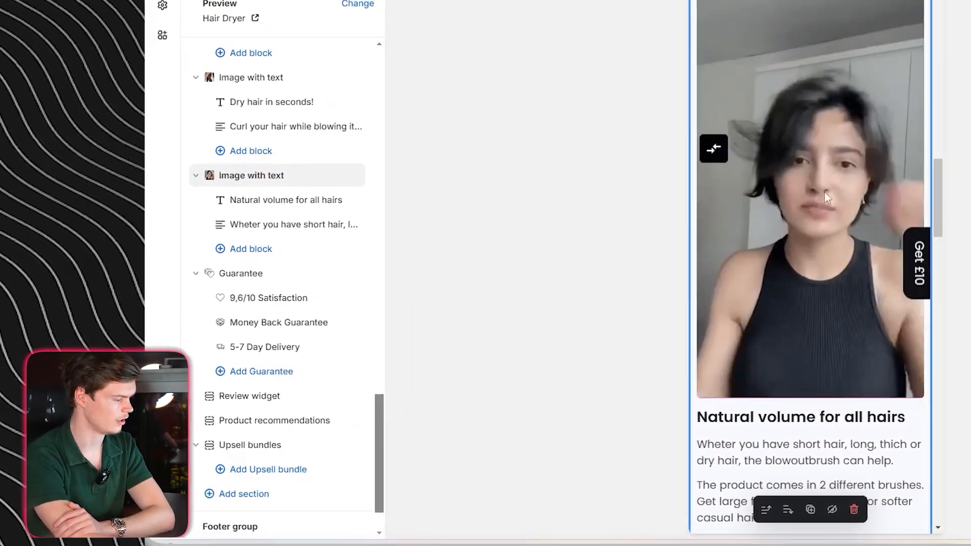
scroll(829, 253, "down", 3)
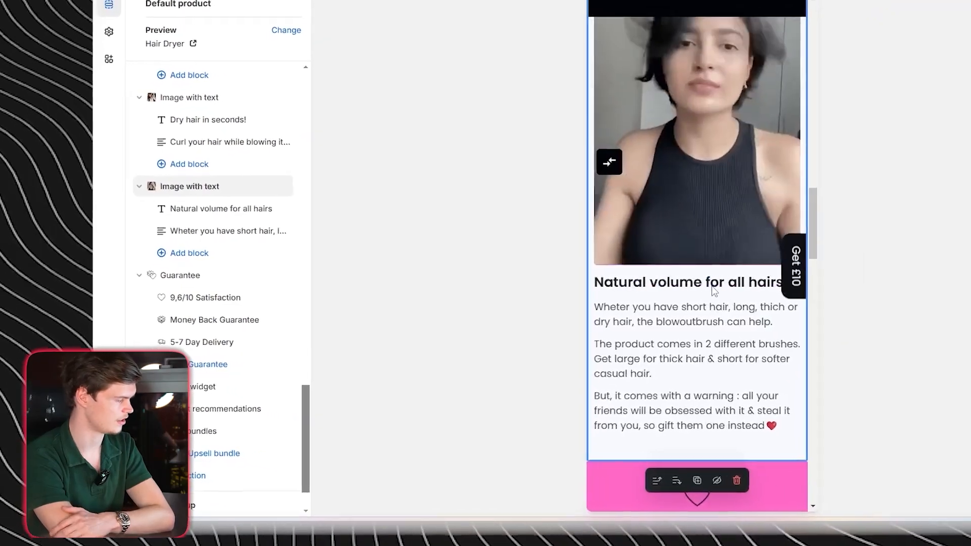
double_click(747, 282)
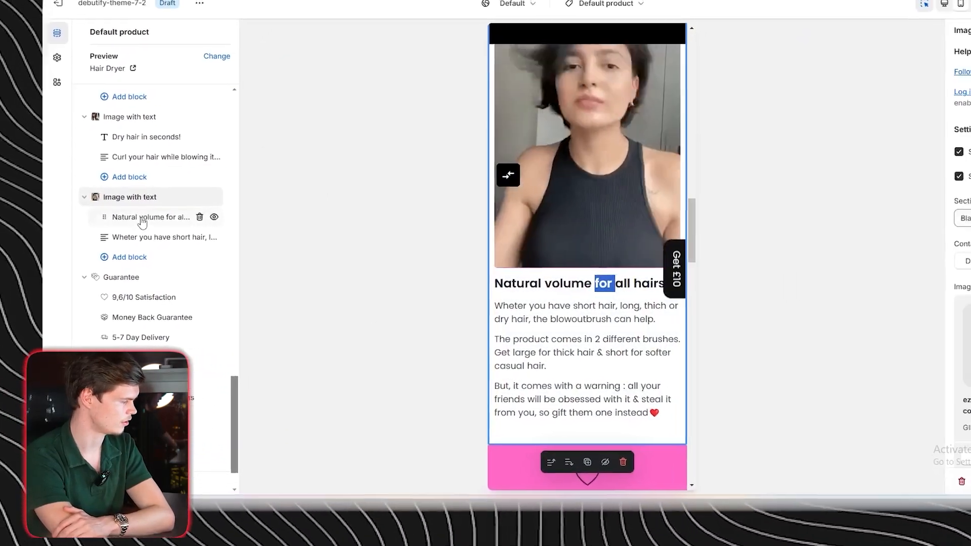
Try to replace the "Natural volume for all hairs" heading with "NATURAL"
left_click(167, 215)
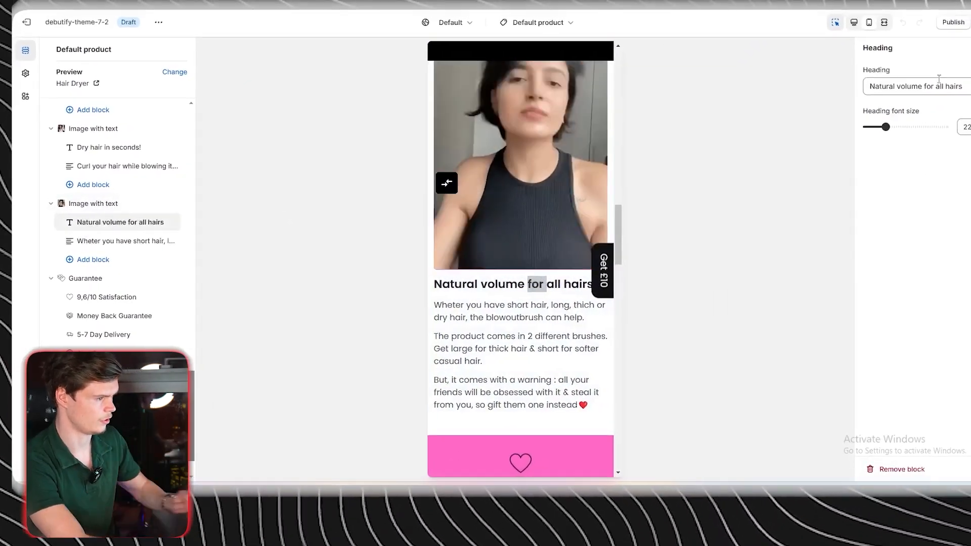
triple_click(955, 81)
type("NAT")
type("URAL")
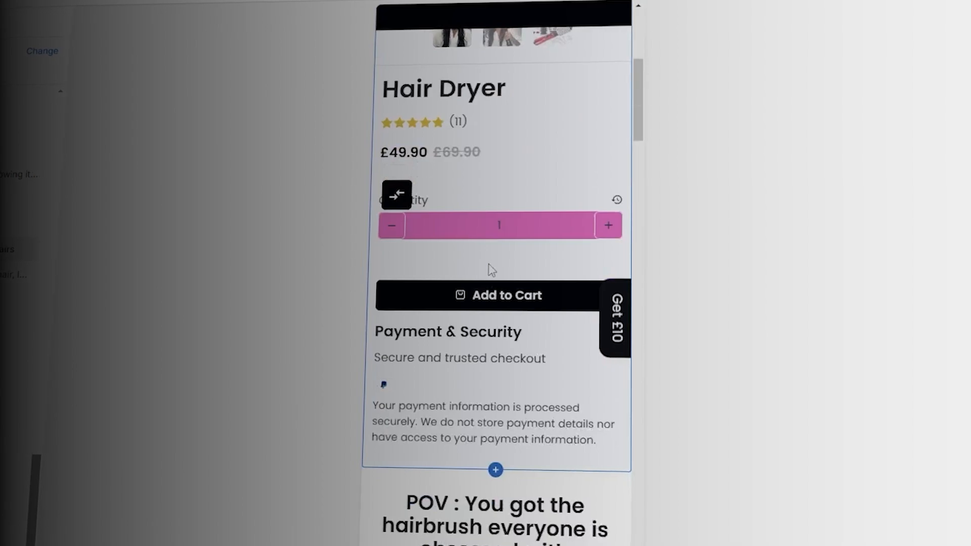
Examine the Hair Dryer page in mobile preview, from the product photos and price through both image-with-text sections to the guarantee section
scroll(488, 268, "down", 10)
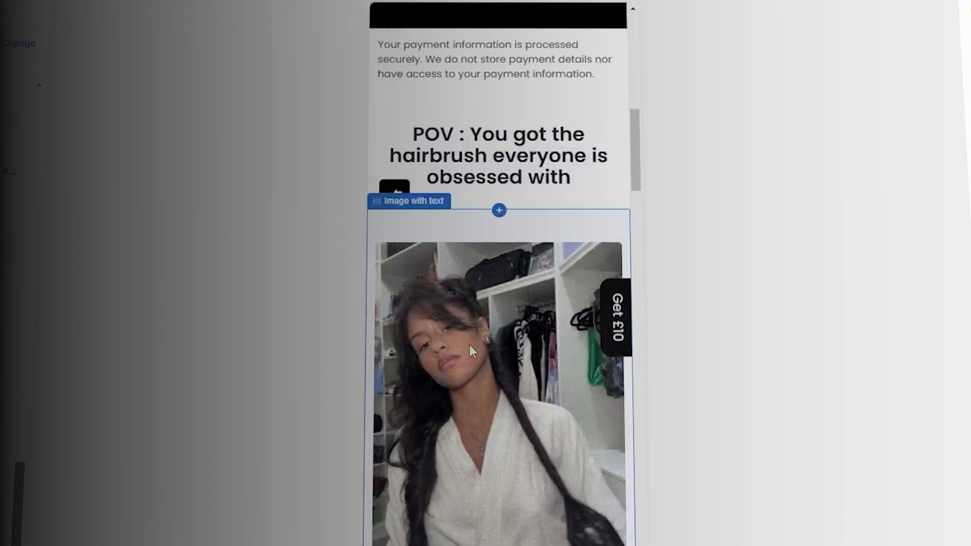
scroll(488, 335, "down", 3)
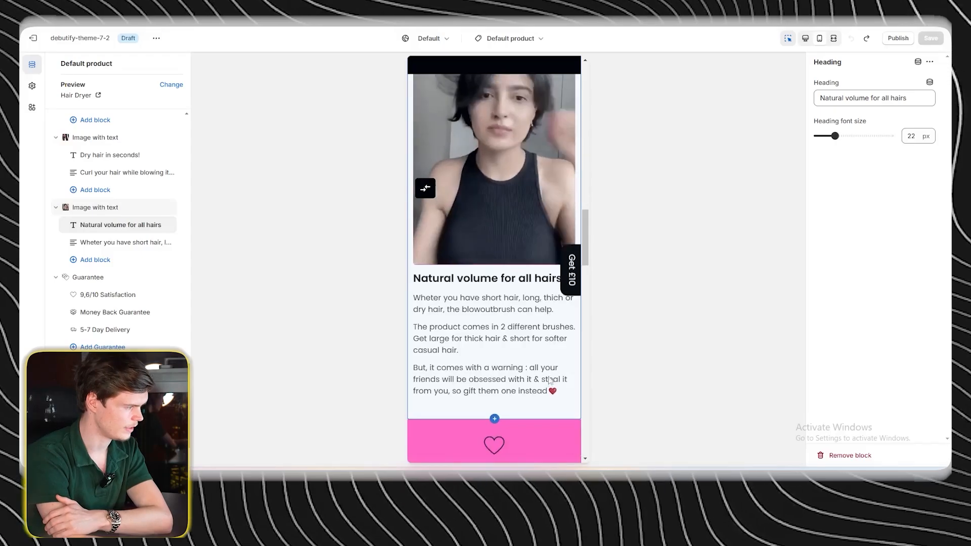
scroll(499, 327, "up", 10)
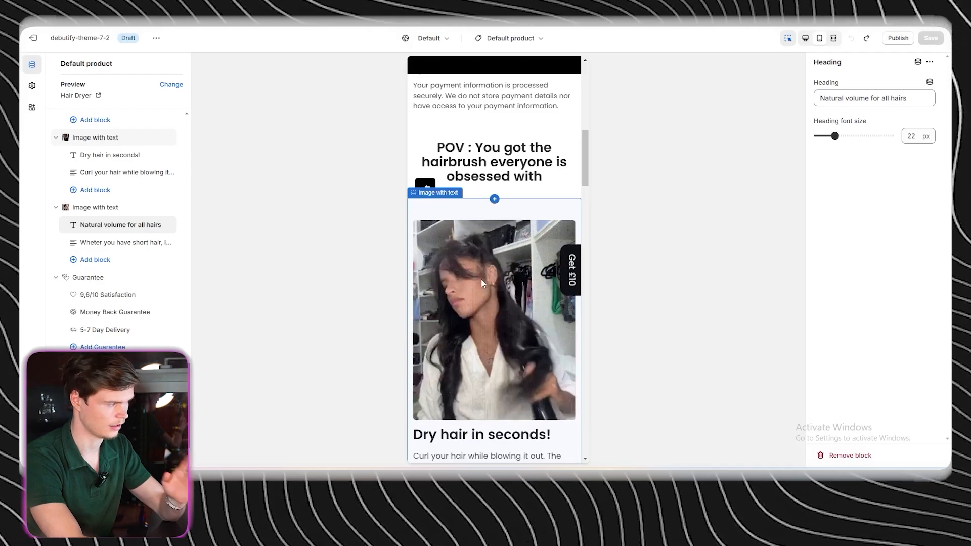
scroll(485, 280, "up", 2)
scroll(486, 282, "up", 3)
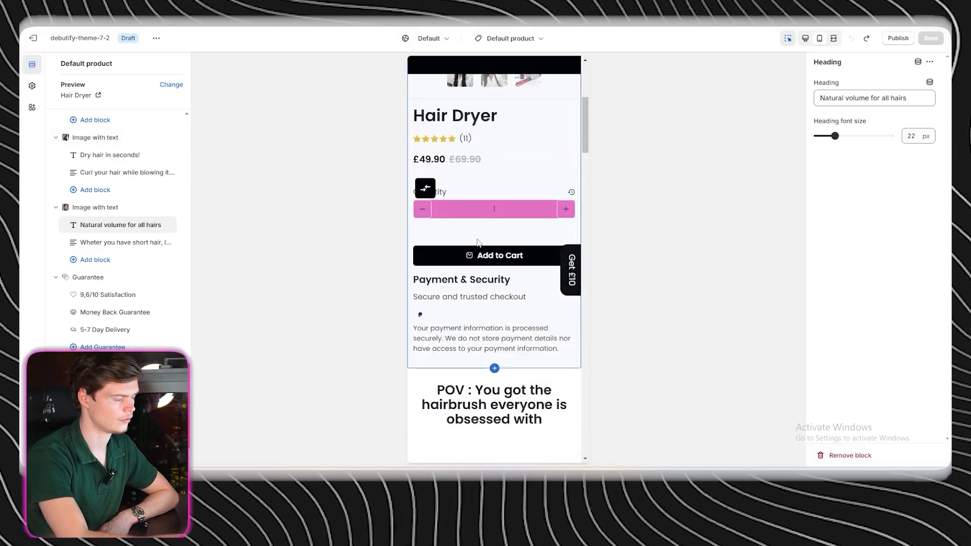
scroll(443, 214, "up", 3)
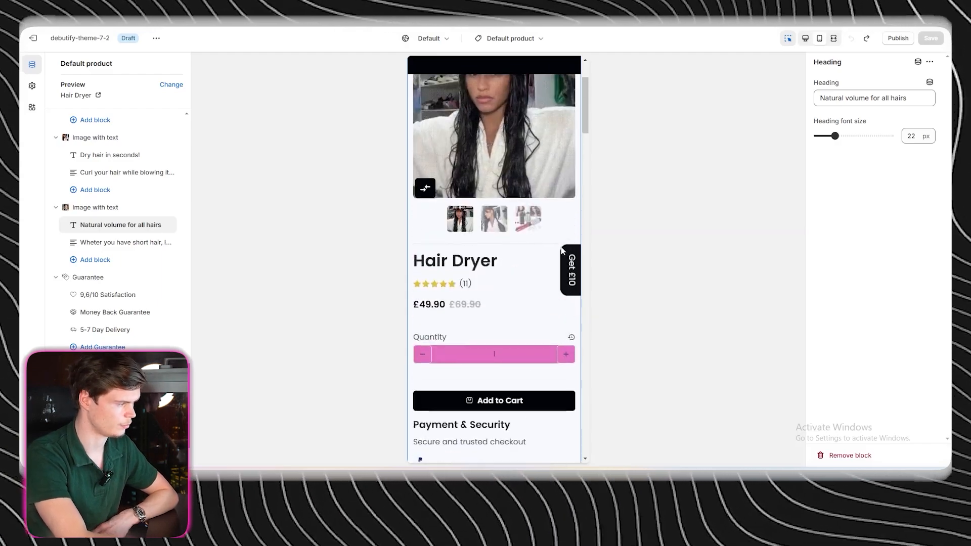
scroll(561, 249, "down", 9)
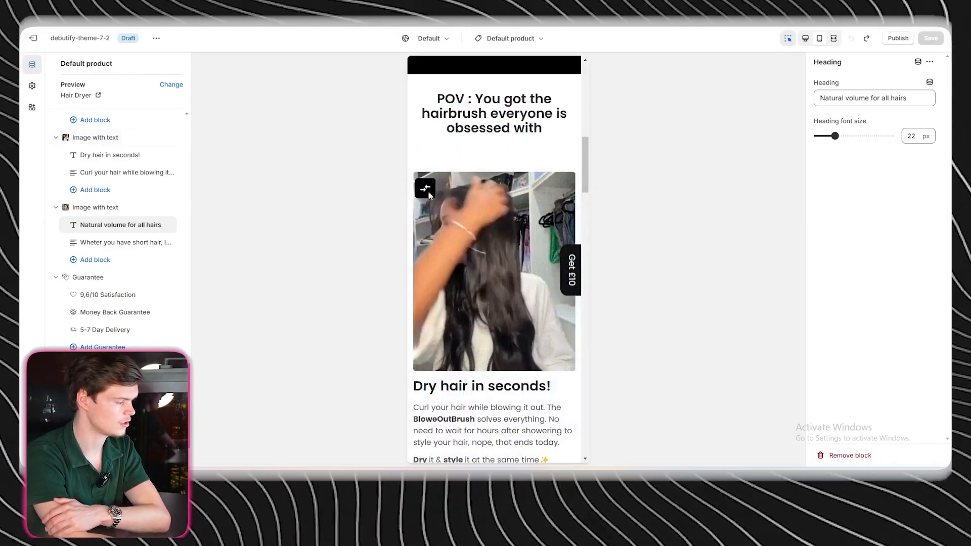
scroll(486, 390, "down", 8)
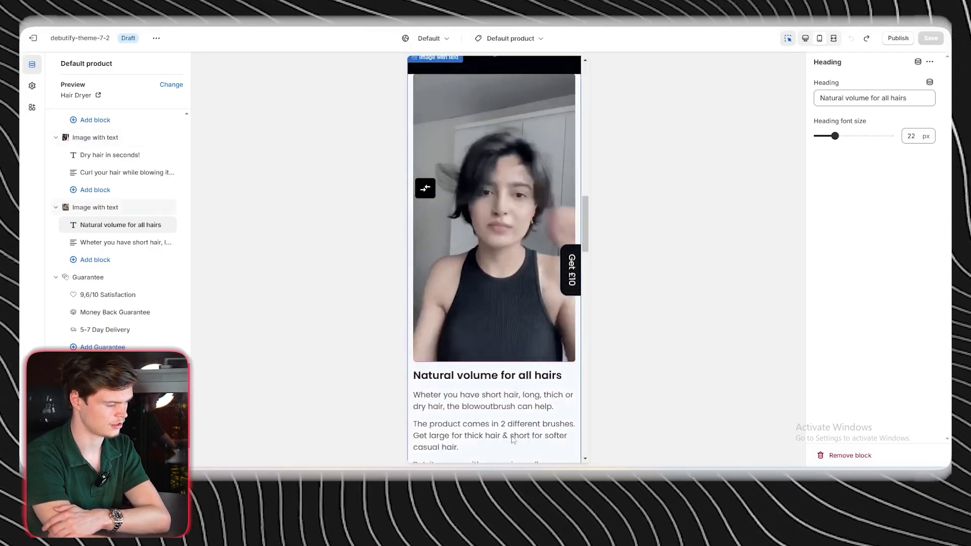
scroll(490, 423, "down", 2)
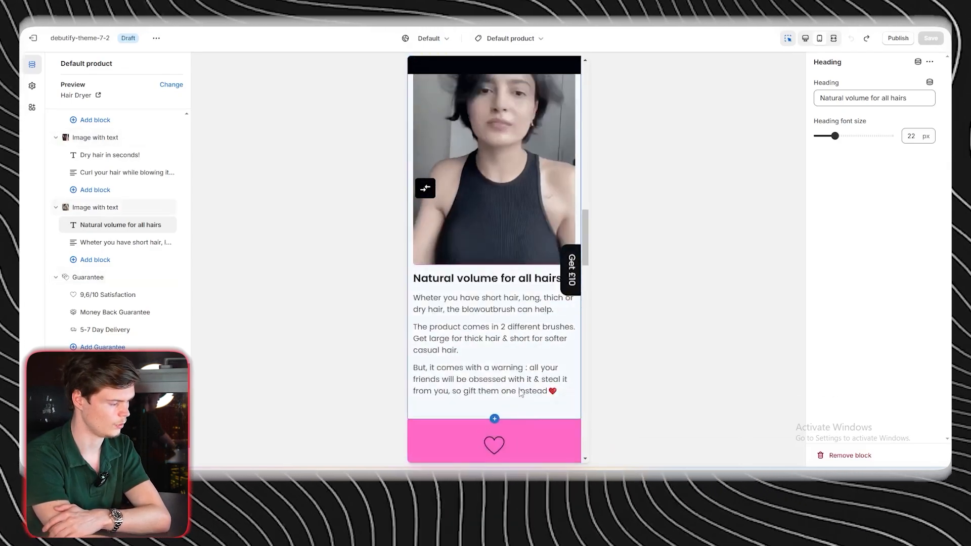
scroll(502, 375, "down", 8)
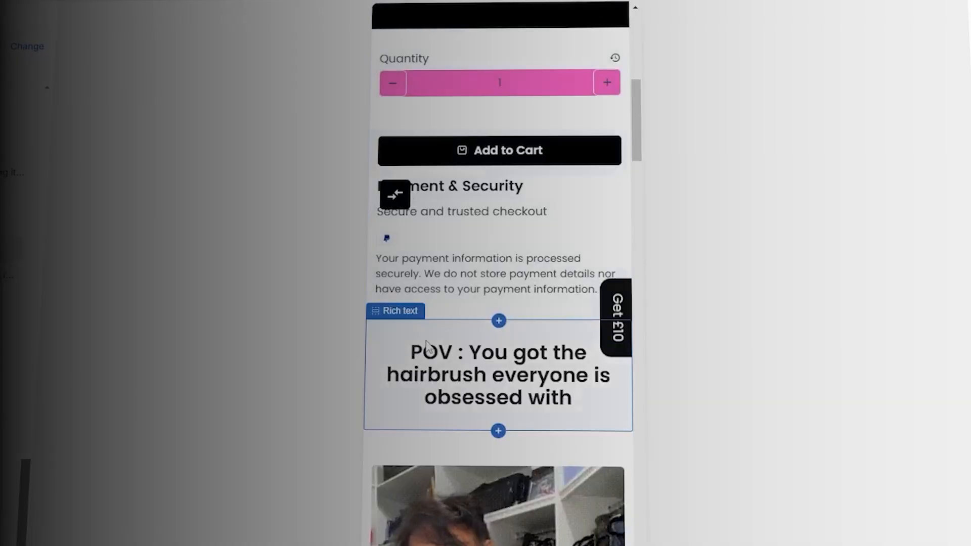
scroll(428, 348, "down", 10)
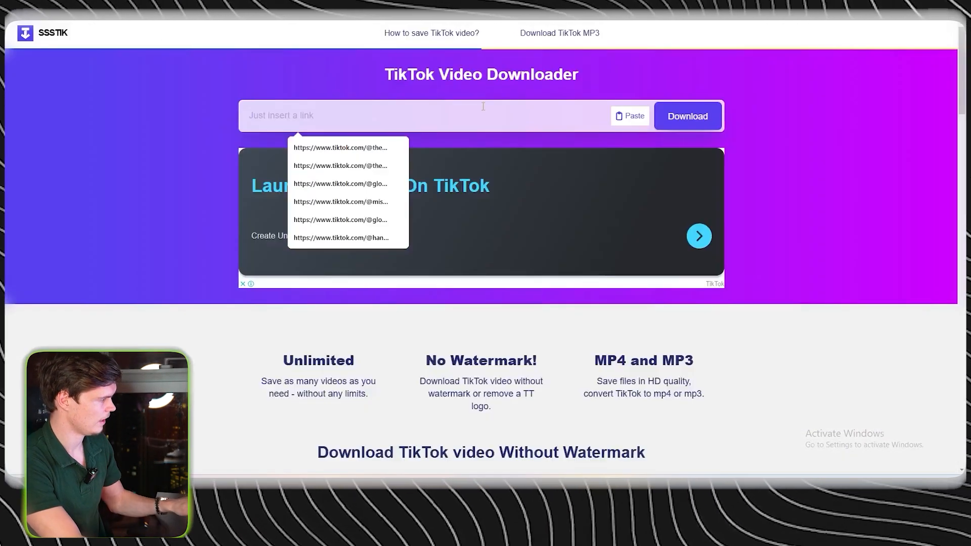
Paste a TikTok video link into the SSSTIK downloader, and upload ssstik.io_1731676979949.mp4 to Ezgif's Animated GIF Maker
key("ctrl+v")
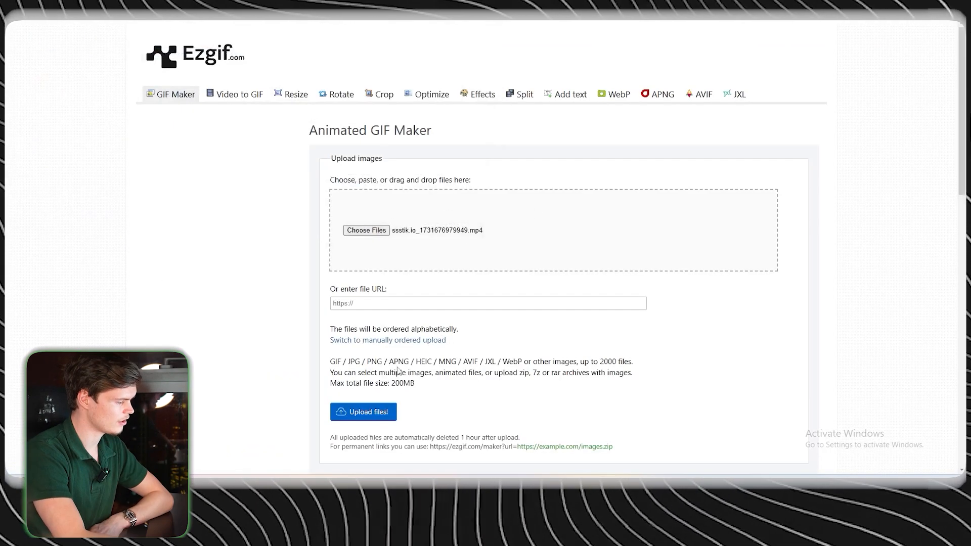
left_click(363, 412)
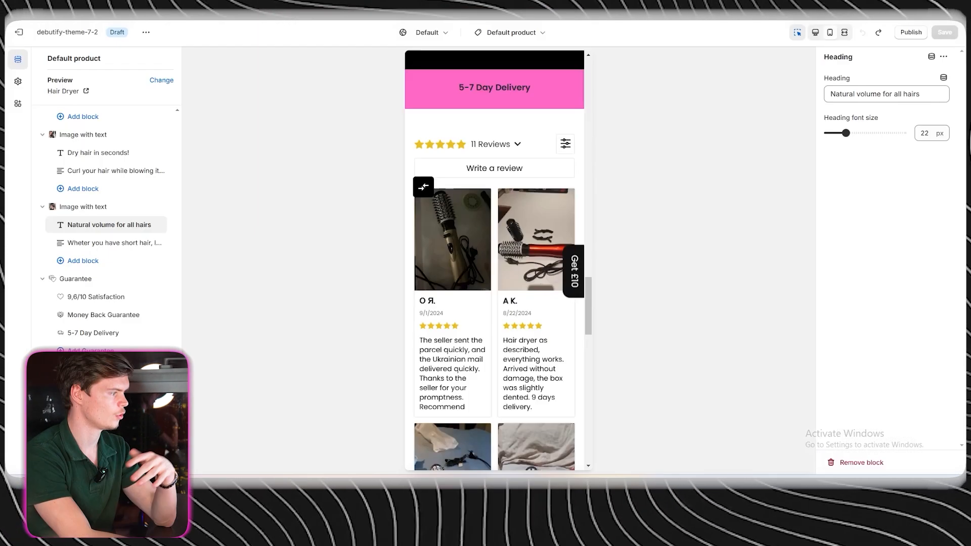
View the TikTok video of the glass tea infuser and review the Hair Dryer page's reviews, price and rich text section
scroll(488, 185, "up", 10)
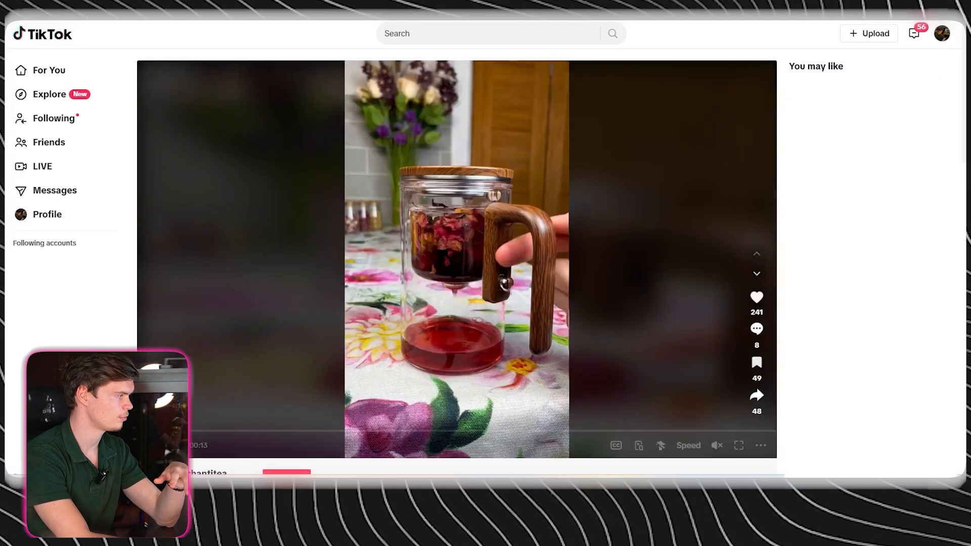
left_click(438, 150)
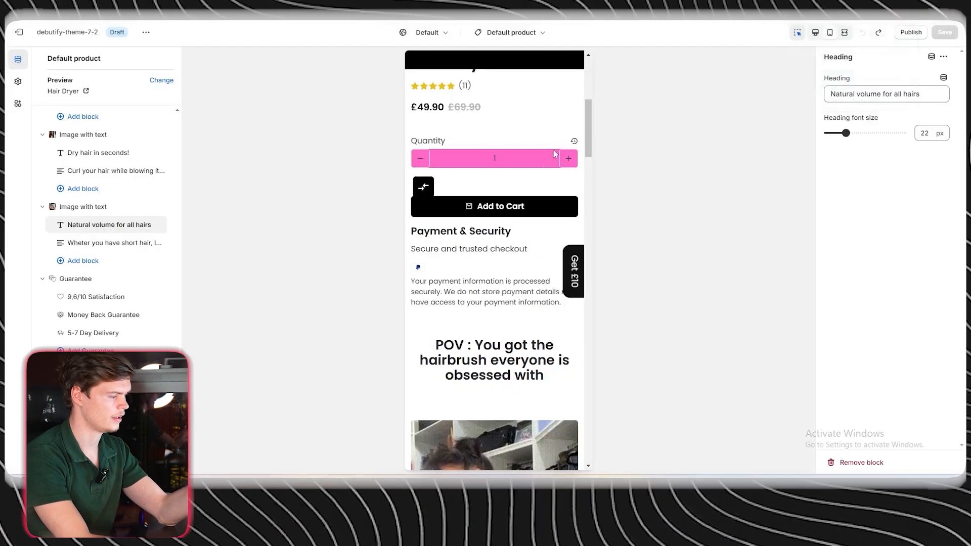
scroll(555, 154, "down", 8)
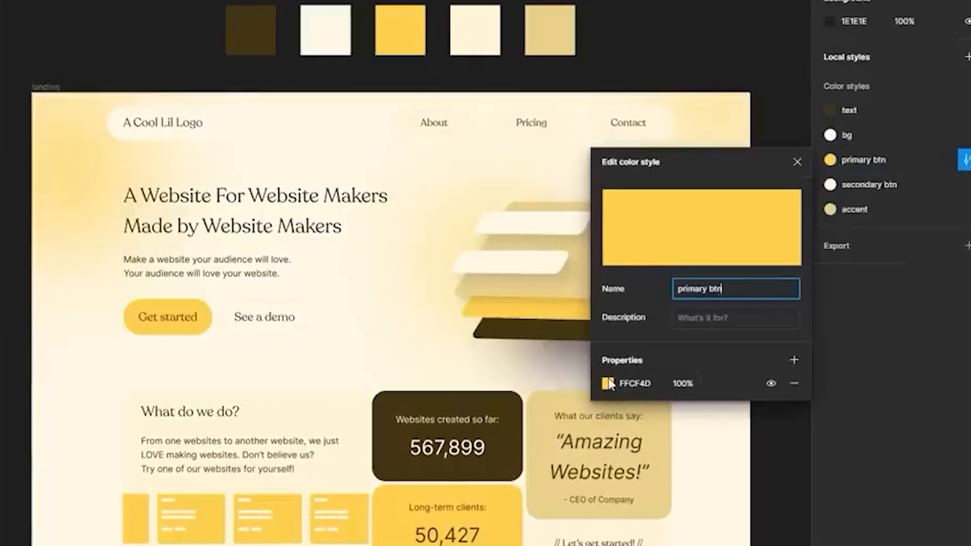
In the Figma landing page design, open the fill colour of the "primary btn" style and shift its hue slightly
left_click(606, 384)
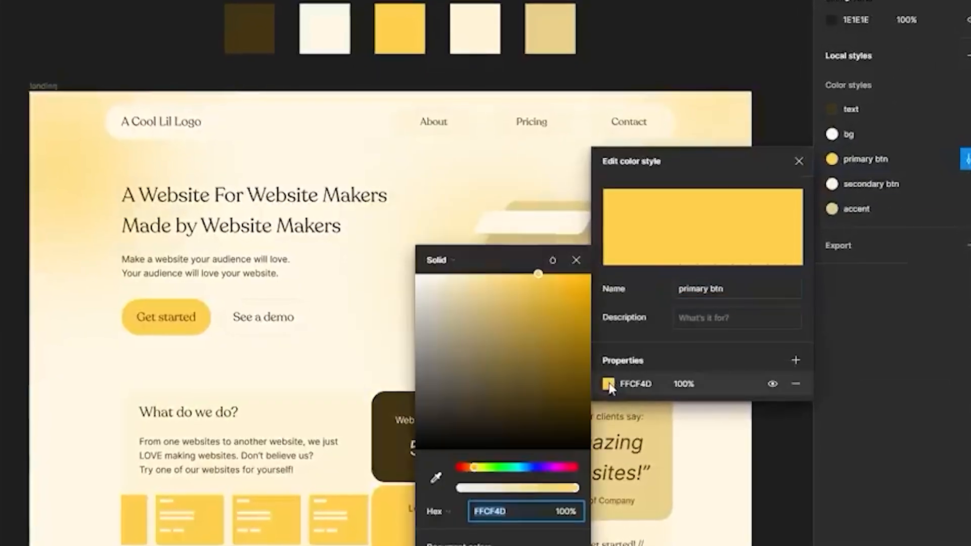
left_click_drag(473, 473, 467, 472)
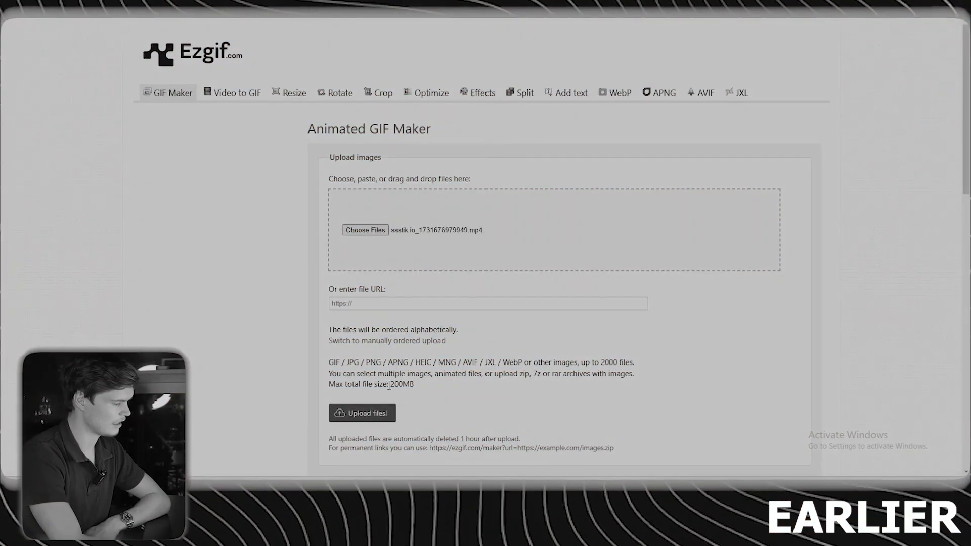
left_click(364, 411)
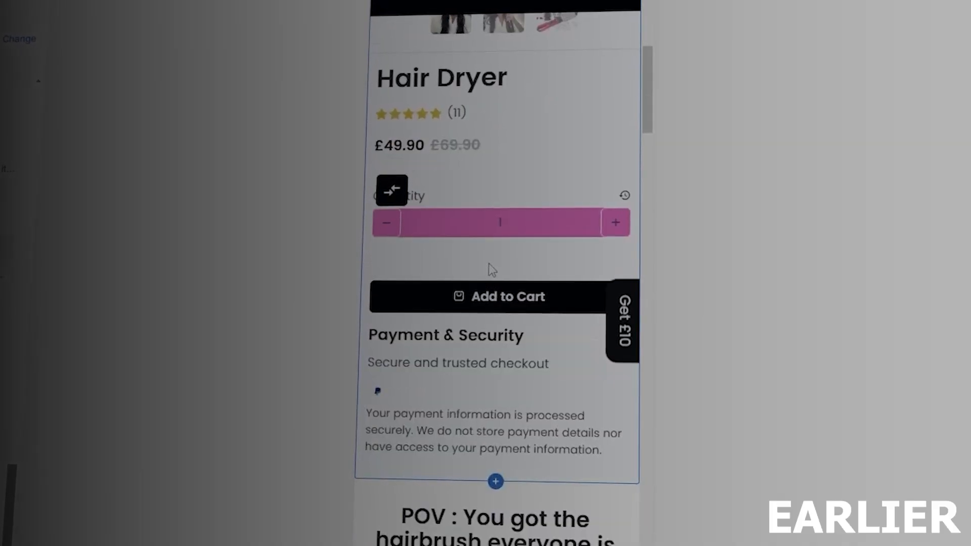
scroll(433, 314, "down", 3)
scroll(423, 349, "down", 4)
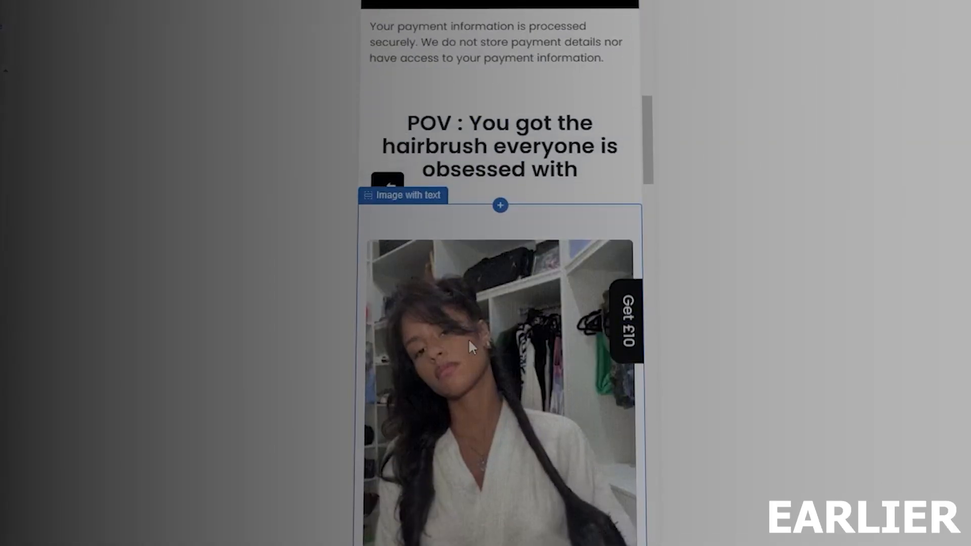